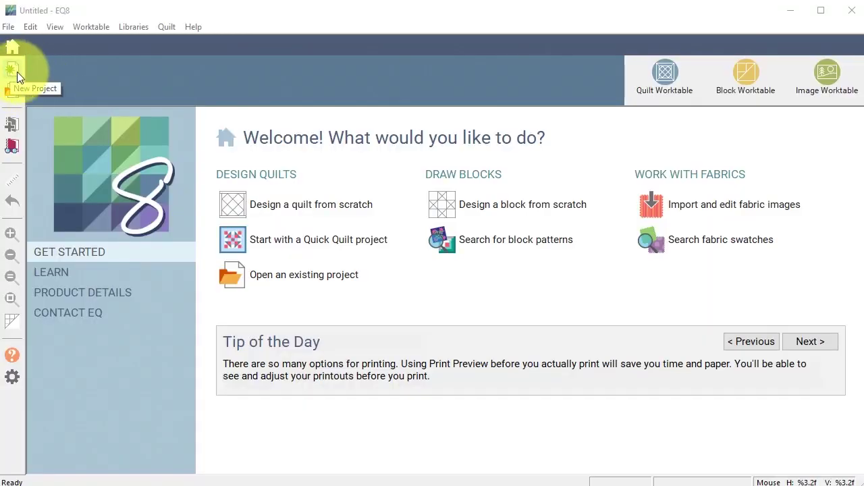
- Create a new EQ8 project named 'Stars and Stripes'
click(15, 71)
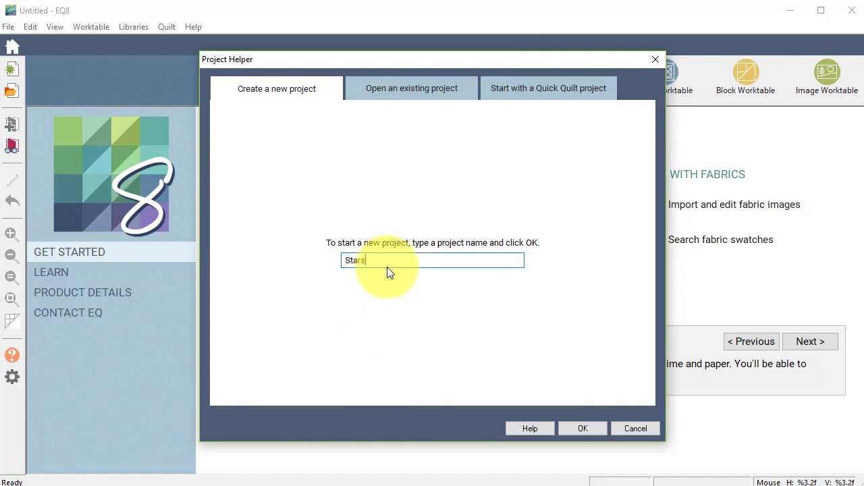
text(Stars and Stripes)
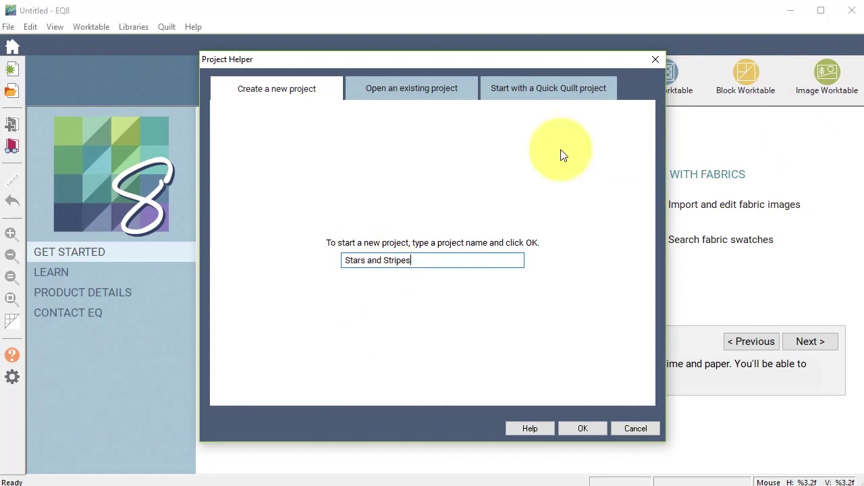
click(585, 430)
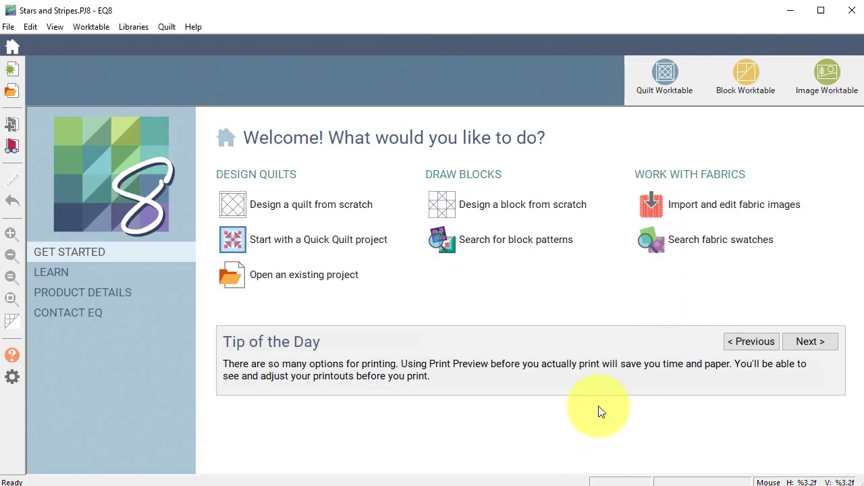
- Clear every fabric from the project sketchbook and close it
click(13, 147)
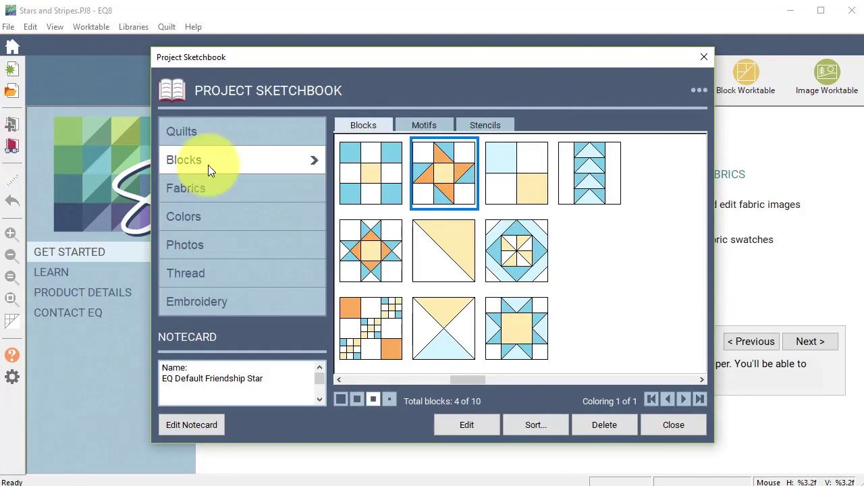
click(201, 187)
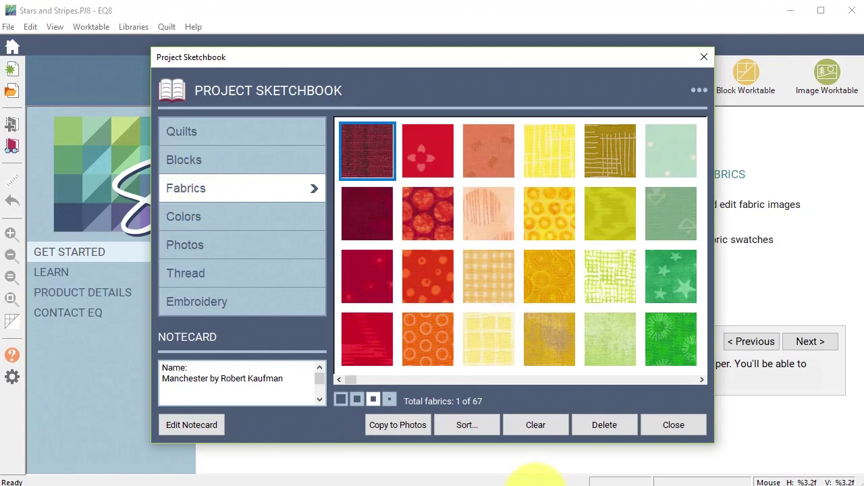
click(547, 426)
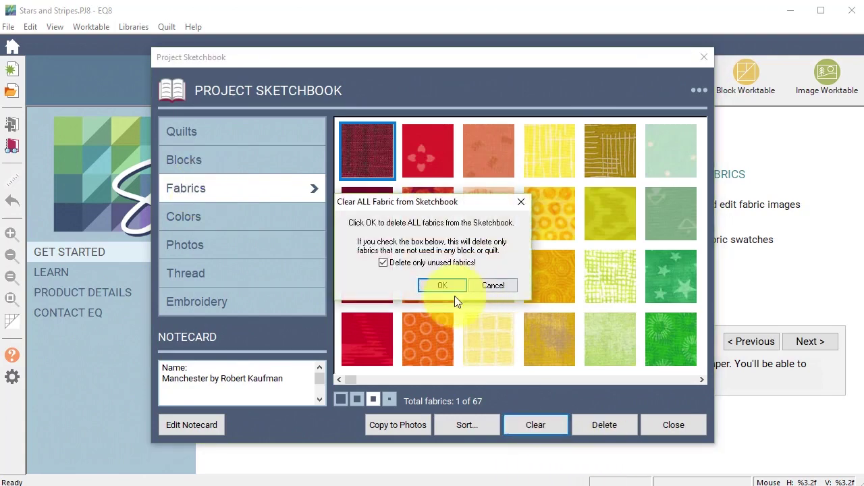
click(439, 286)
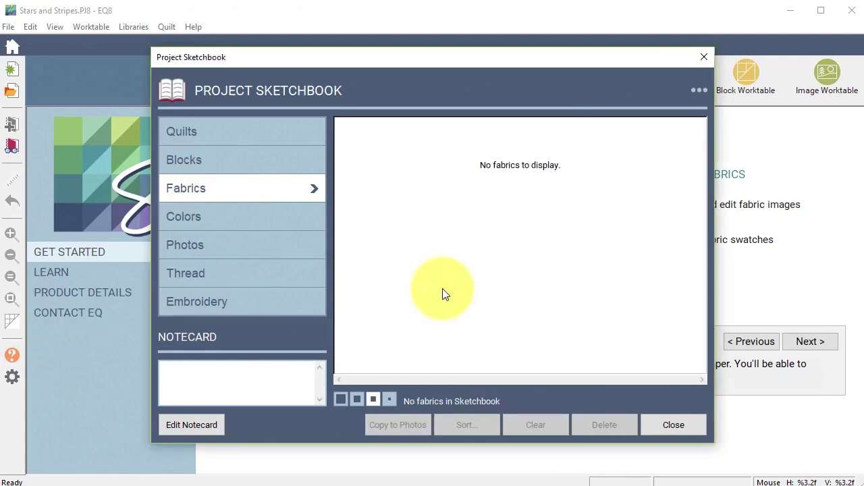
click(673, 425)
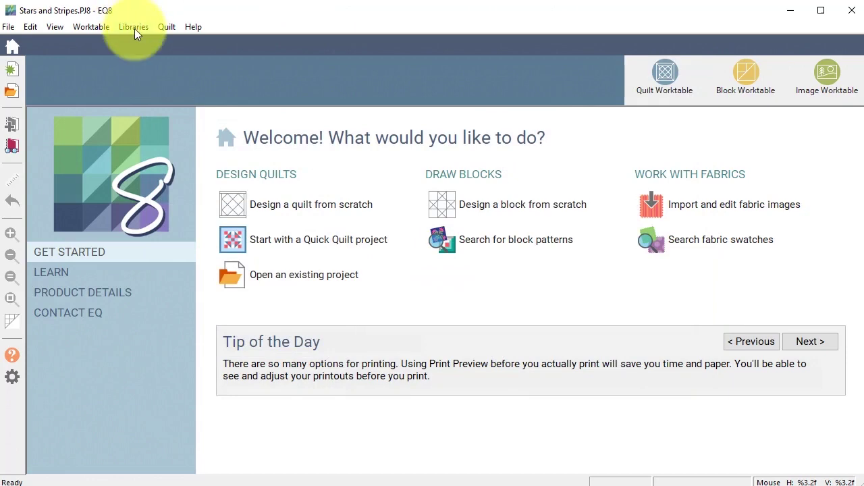
- Add all 18 Riley Blake-American Heritage fabrics from EQ Stash Online's 2018 Download 01 to the sketchbook
click(723, 240)
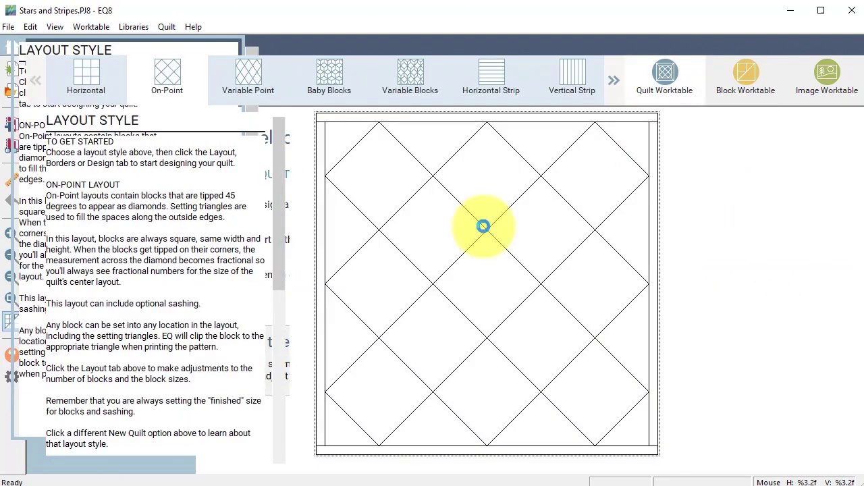
click(12, 145)
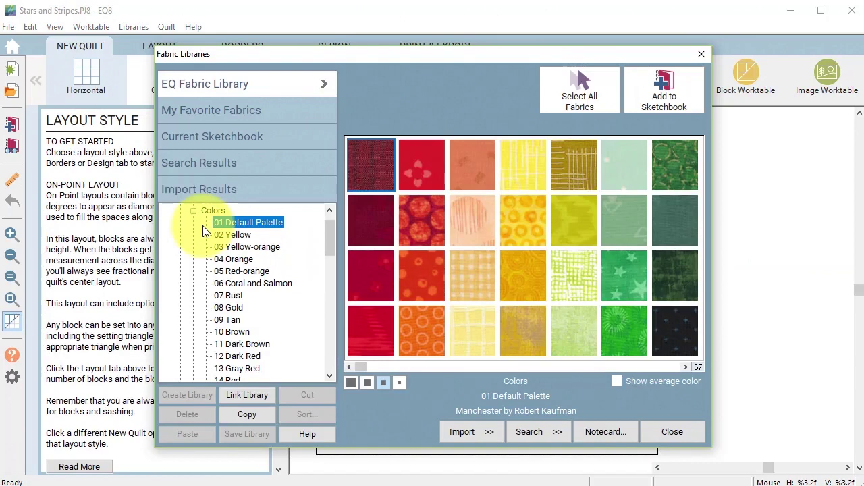
click(194, 211)
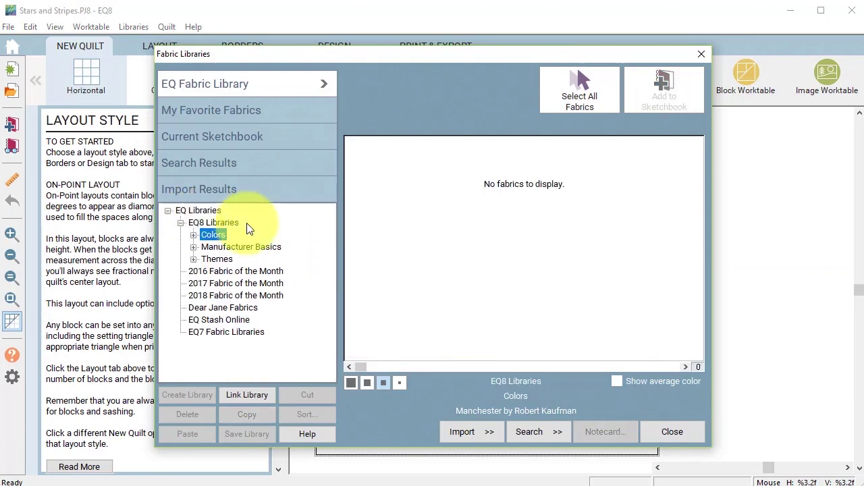
double_click(236, 323)
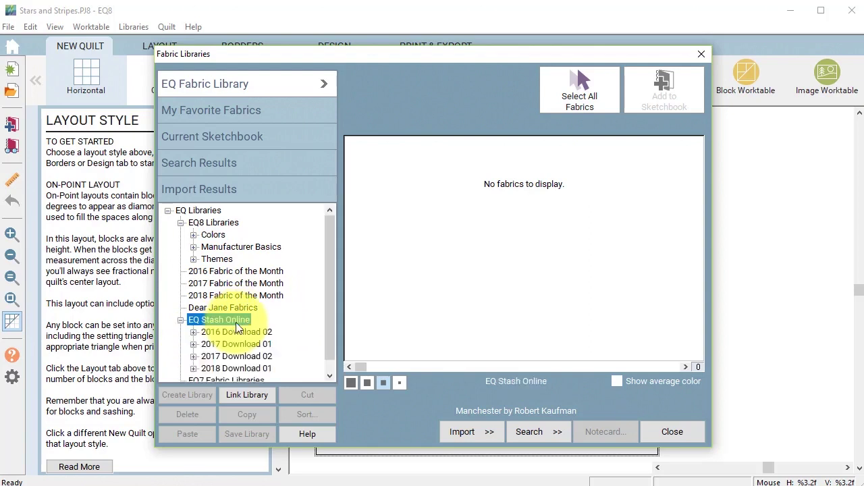
scroll(236, 343, down, 1)
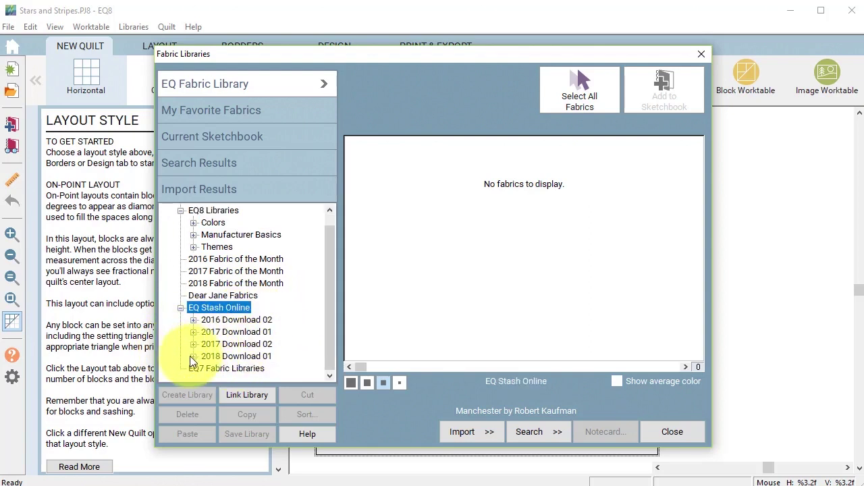
click(193, 356)
scroll(254, 297, down, 9)
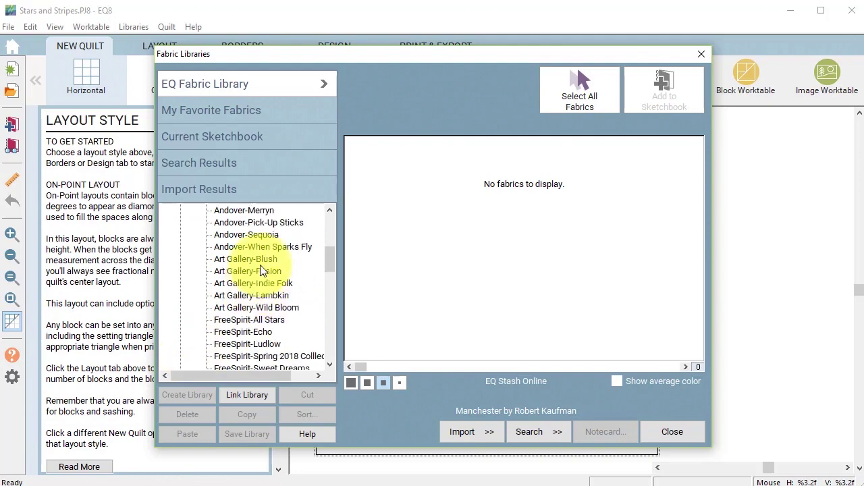
scroll(307, 309, down, 7)
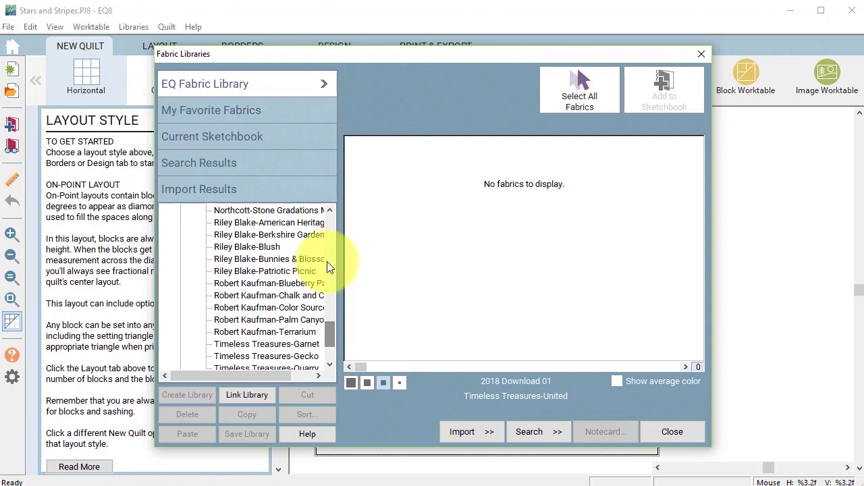
click(288, 226)
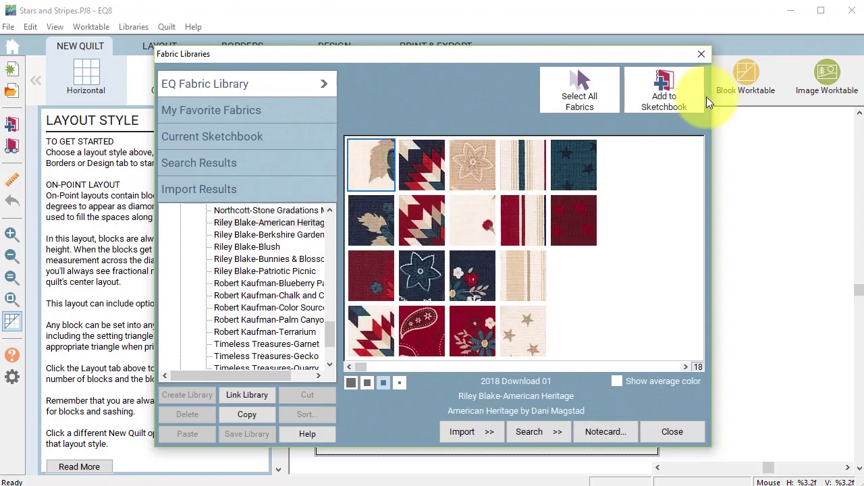
click(581, 92)
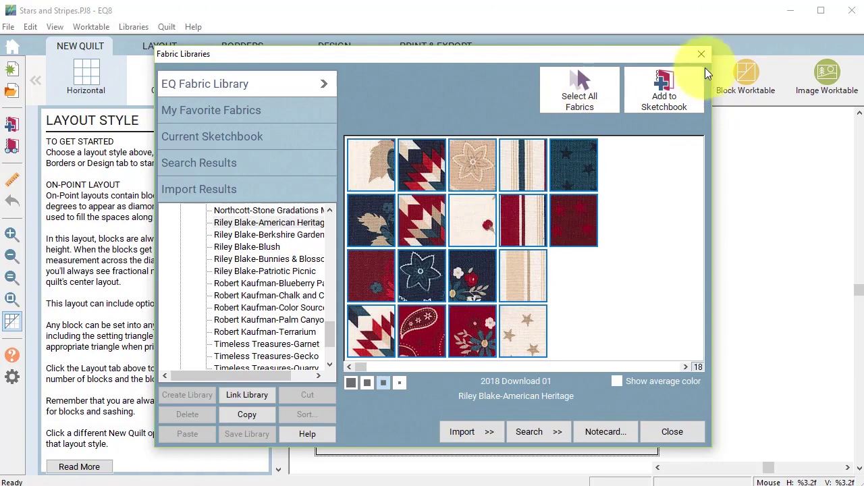
click(664, 82)
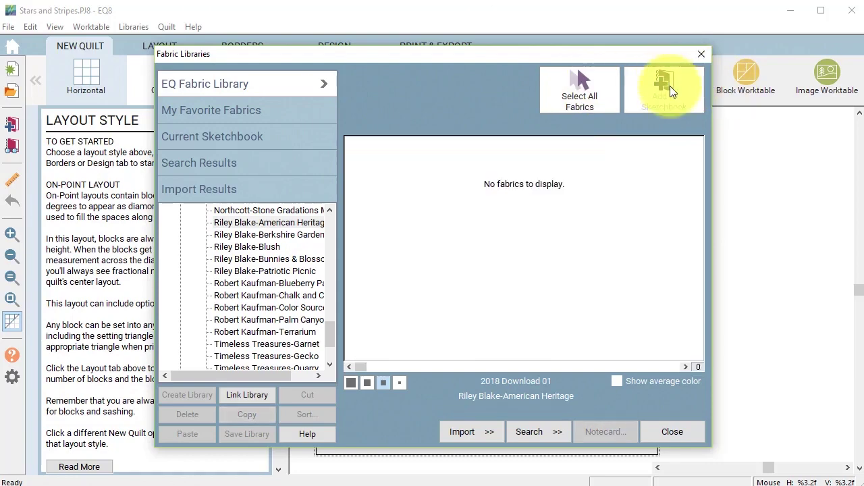
- Close the fabric library and start a new from-scratch quilt using the On-Point layout
click(678, 434)
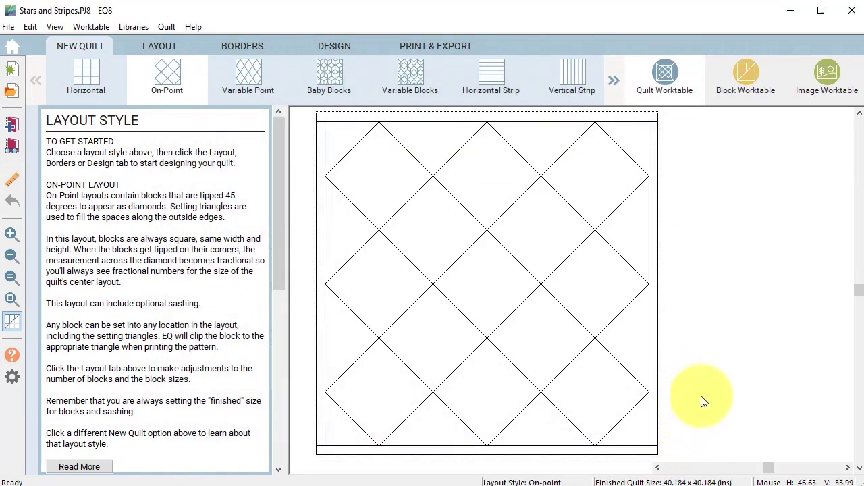
click(667, 71)
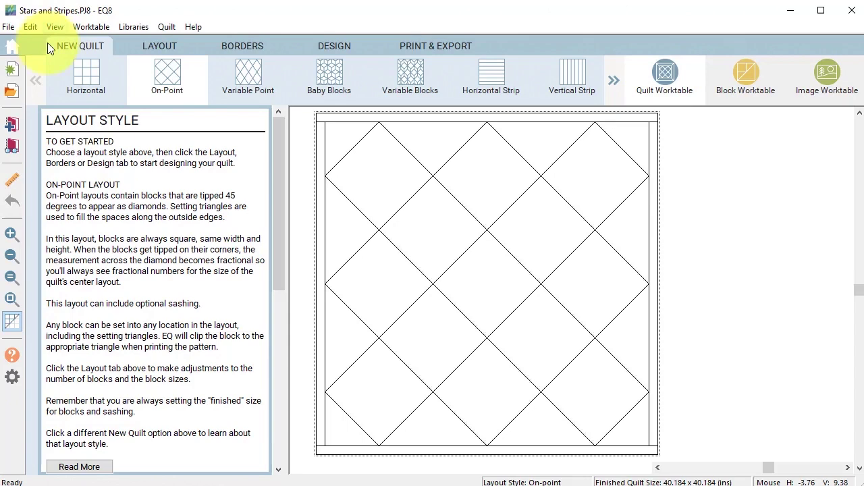
click(15, 44)
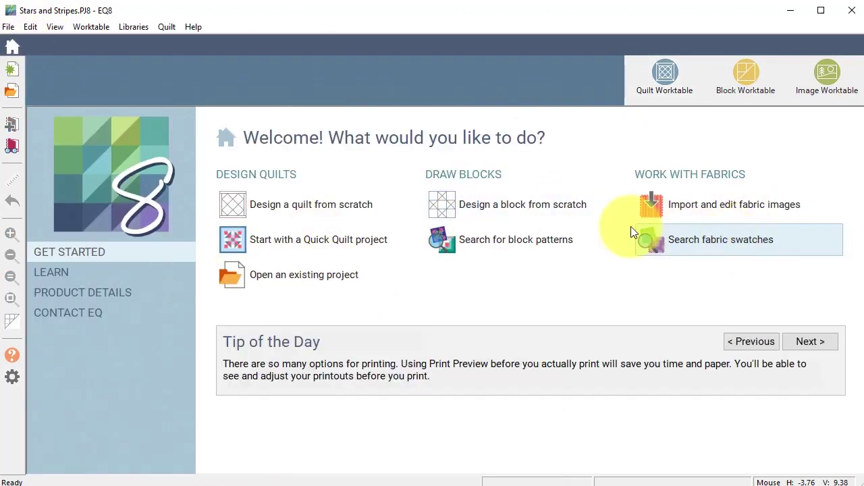
click(355, 203)
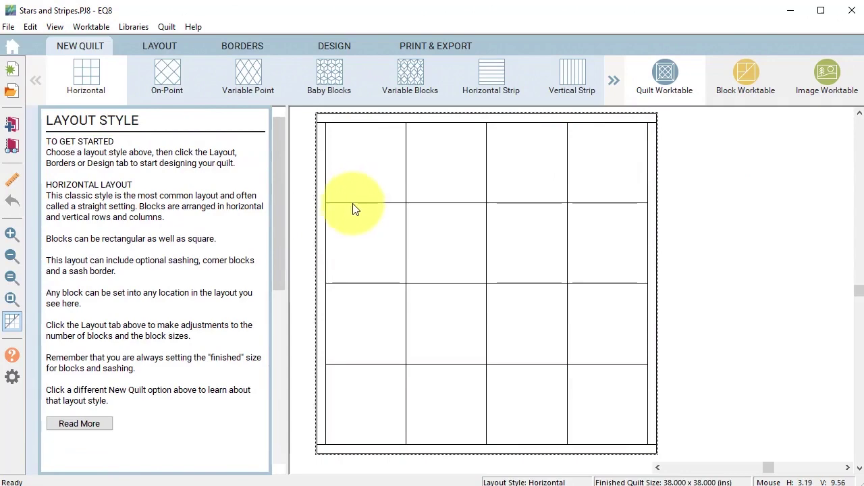
click(84, 45)
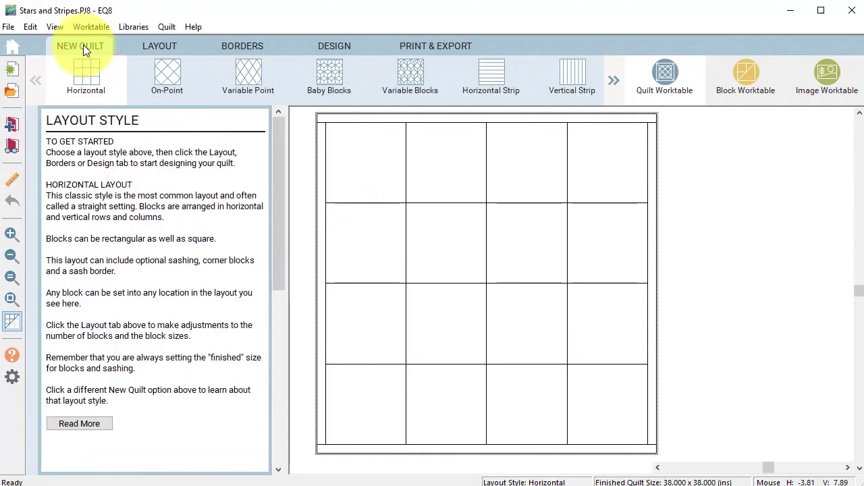
click(168, 73)
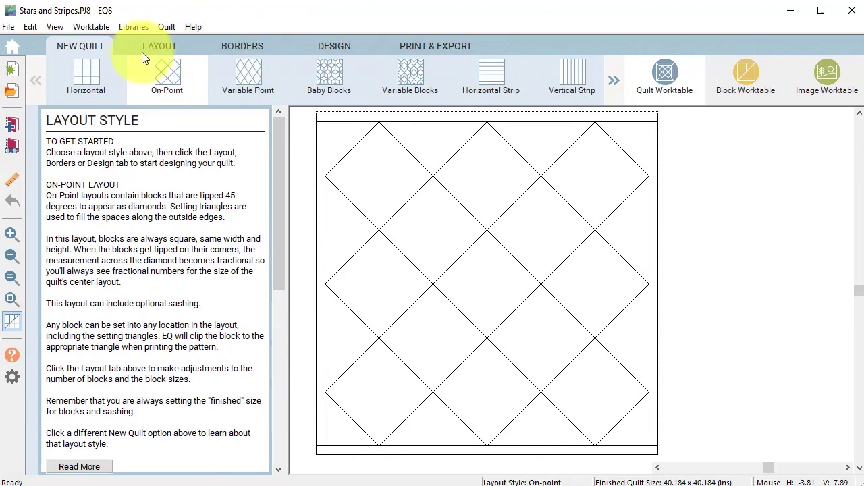
- Set the on-point layout to 1 vertical row of 4-inch blocks and delete the border
click(161, 48)
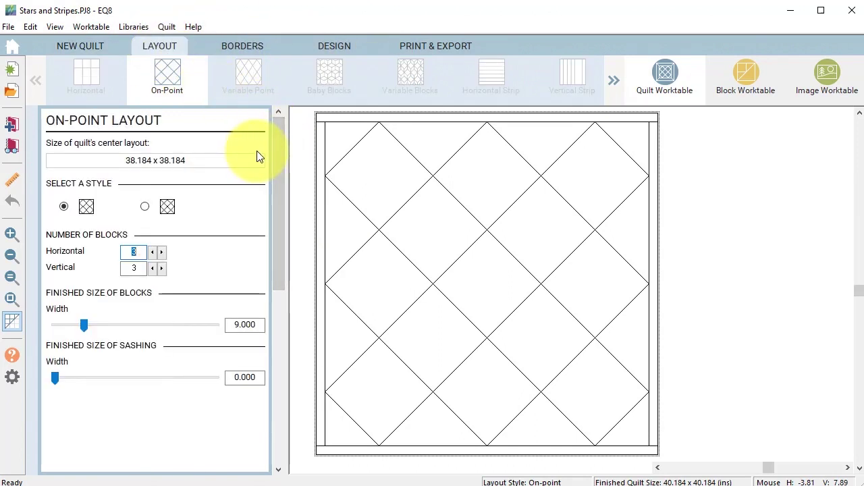
click(153, 268)
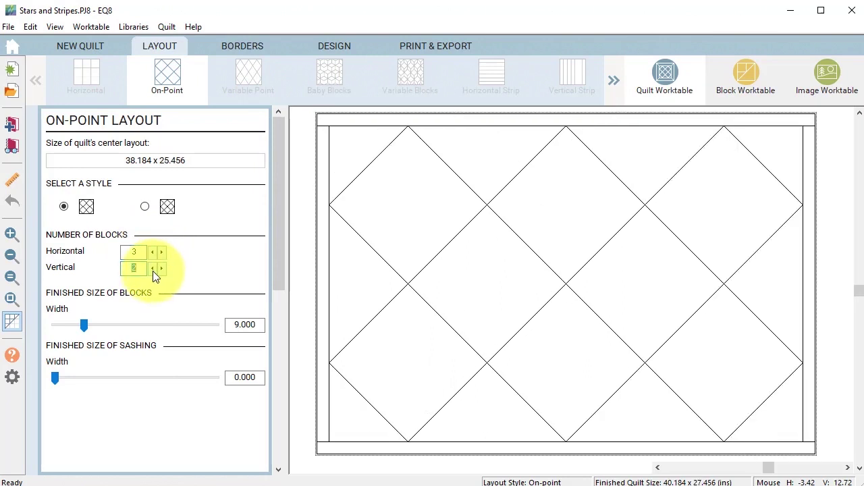
click(152, 268)
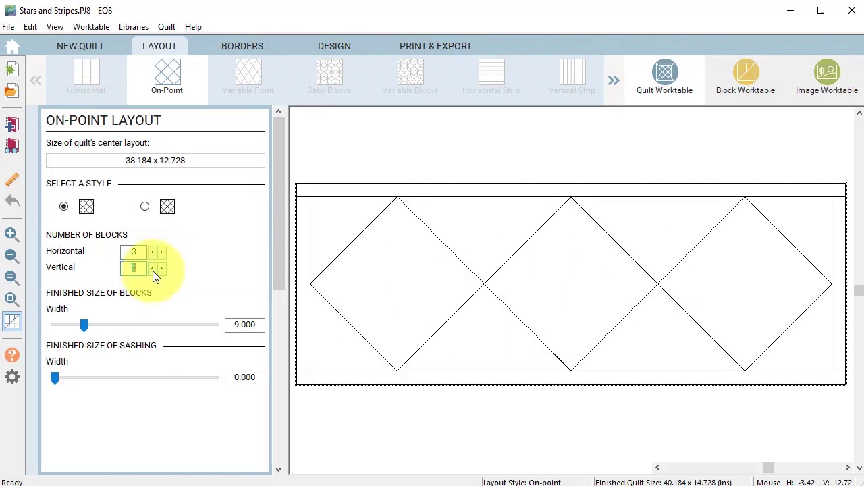
click(231, 327)
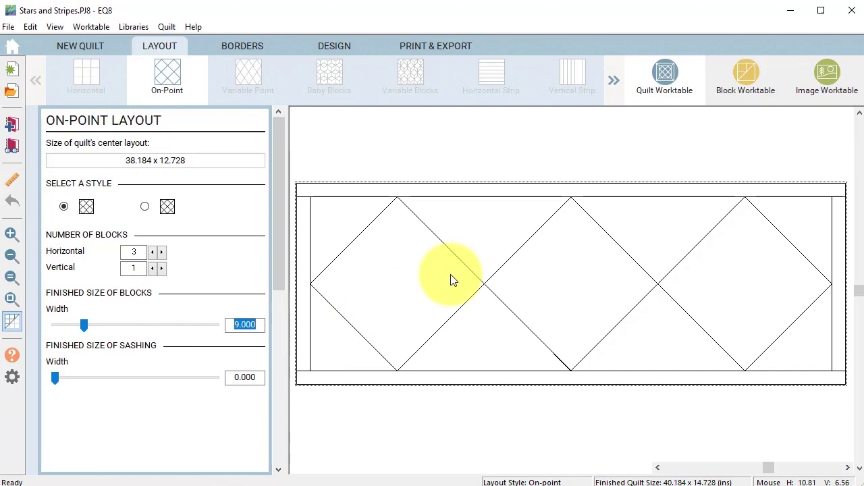
text(4)
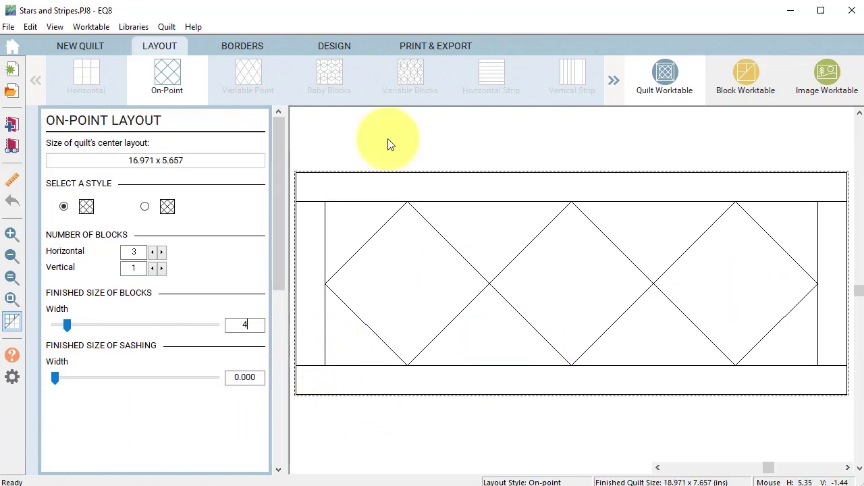
click(251, 50)
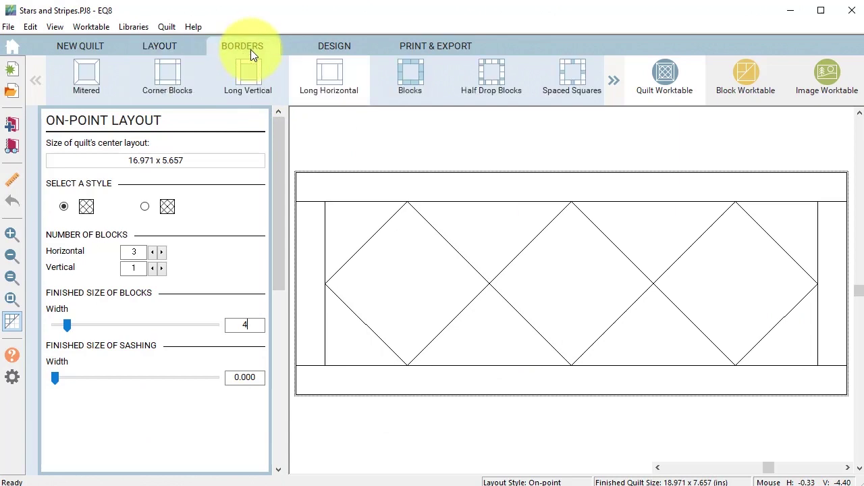
click(158, 185)
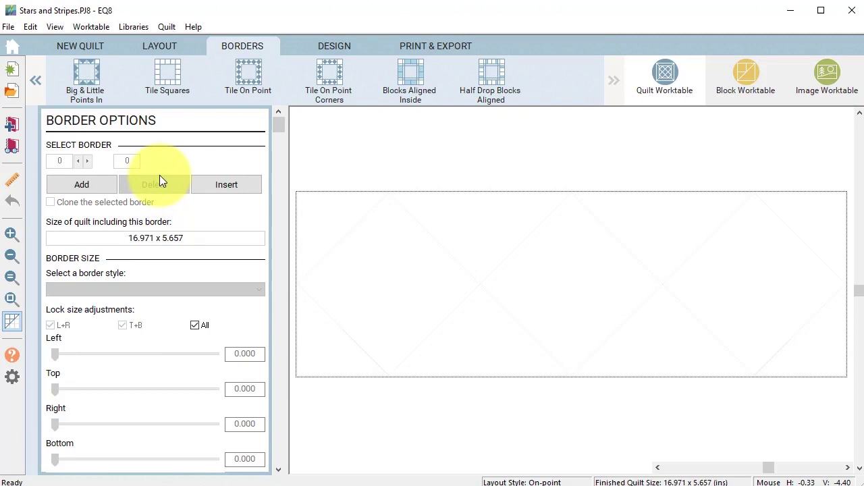
- Set the EQ Default Variable Star block into all three on-point diamonds at once
click(338, 45)
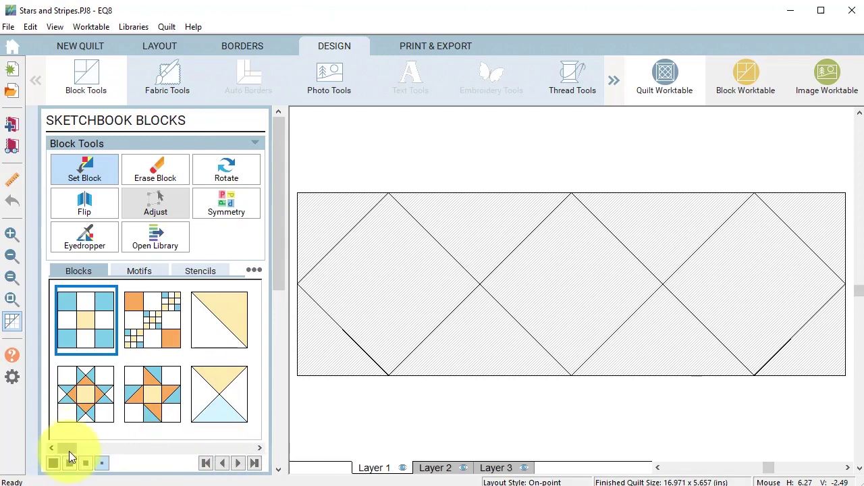
drag(71, 453, 249, 449)
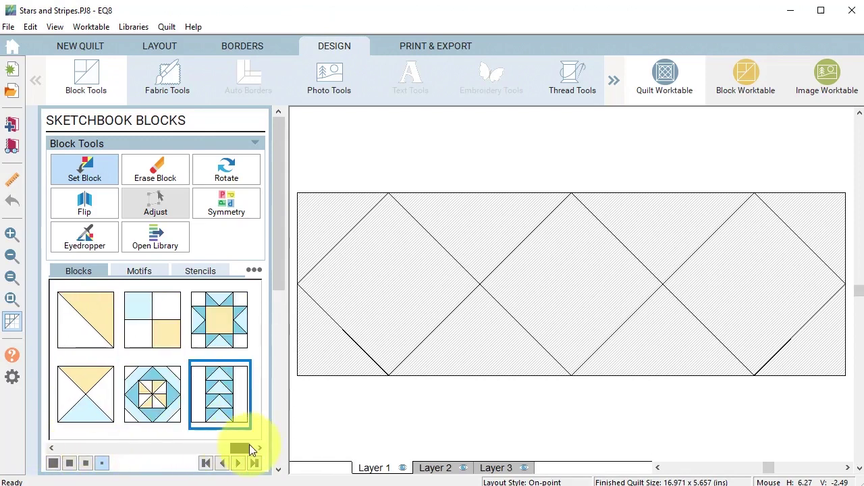
click(227, 327)
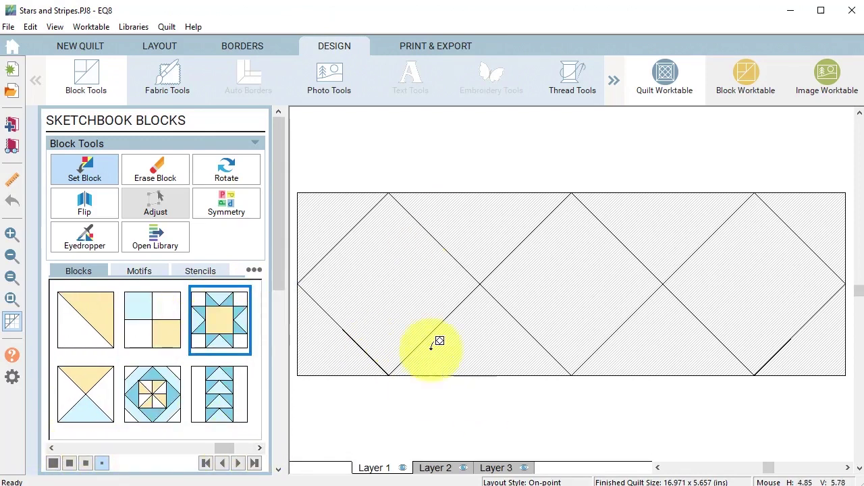
ctrl+click(398, 256)
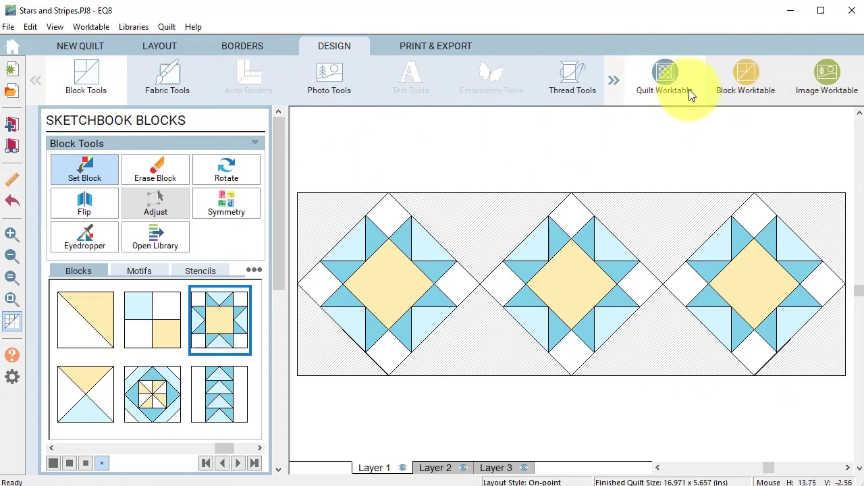
- Draw a new EasyDraw pieced block with a 4-column, 1-row grid of vertical strips
click(760, 73)
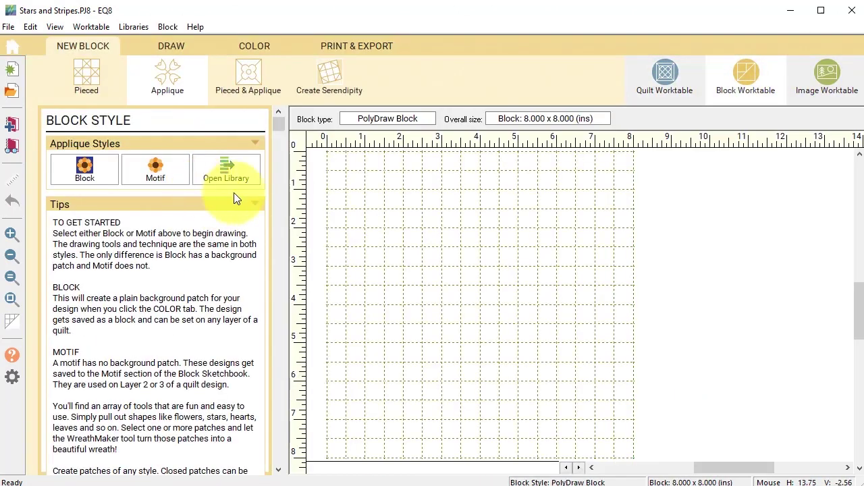
click(79, 77)
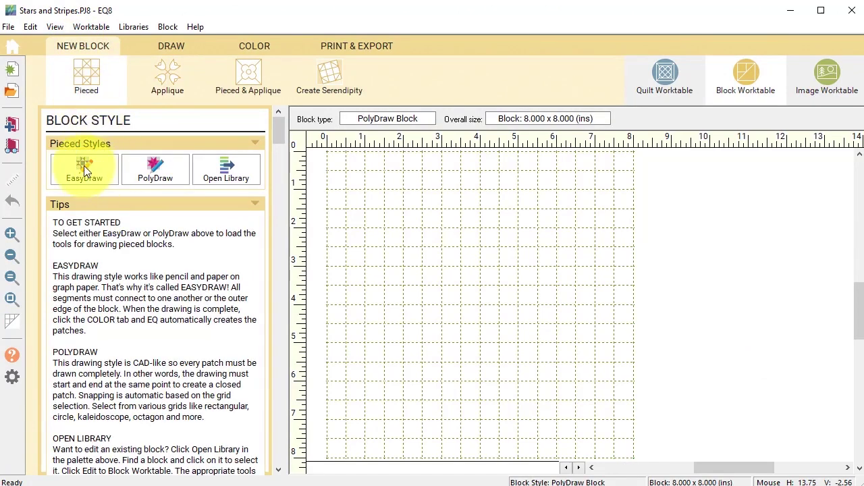
click(165, 174)
click(227, 169)
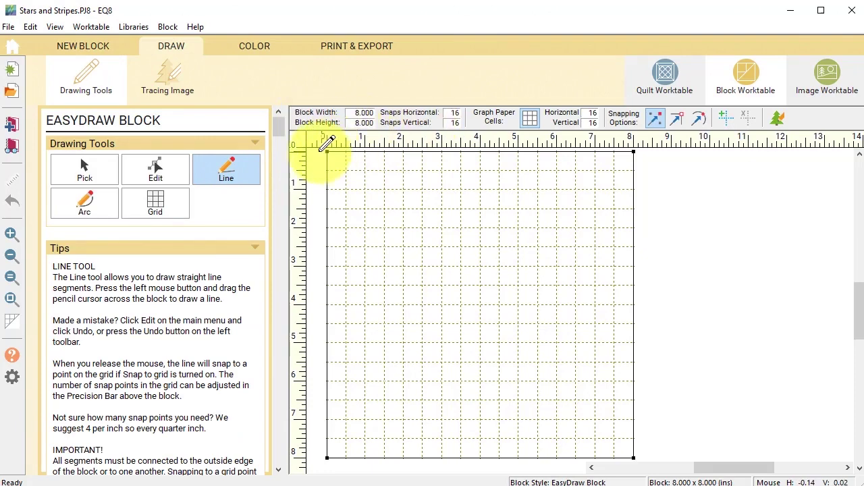
click(155, 206)
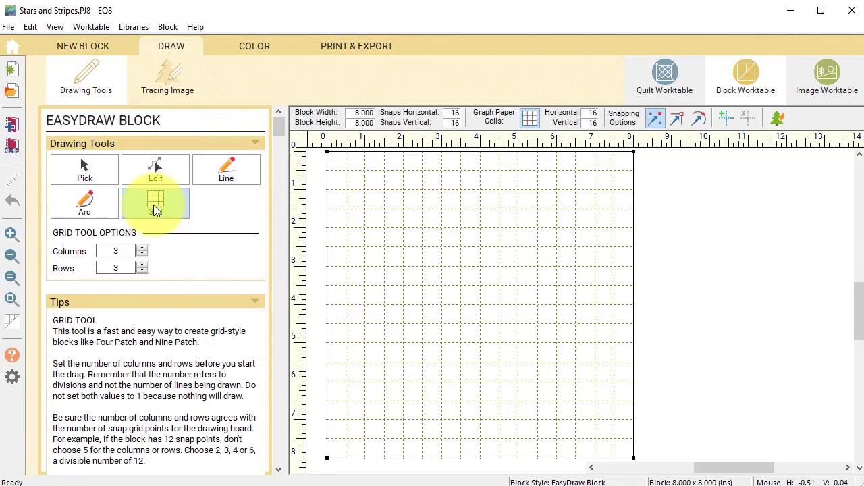
click(143, 269)
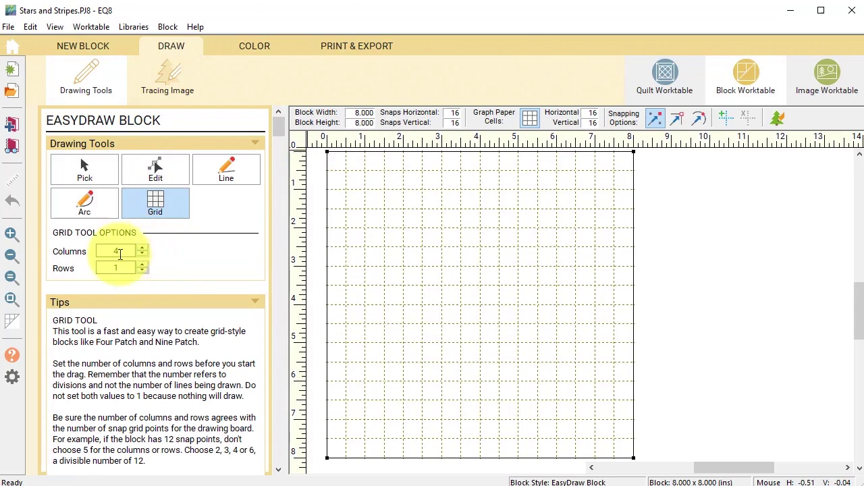
mouse_move(327, 153)
mouse_down()
mouse_move(415, 222)
mouse_move(635, 459)
mouse_up()
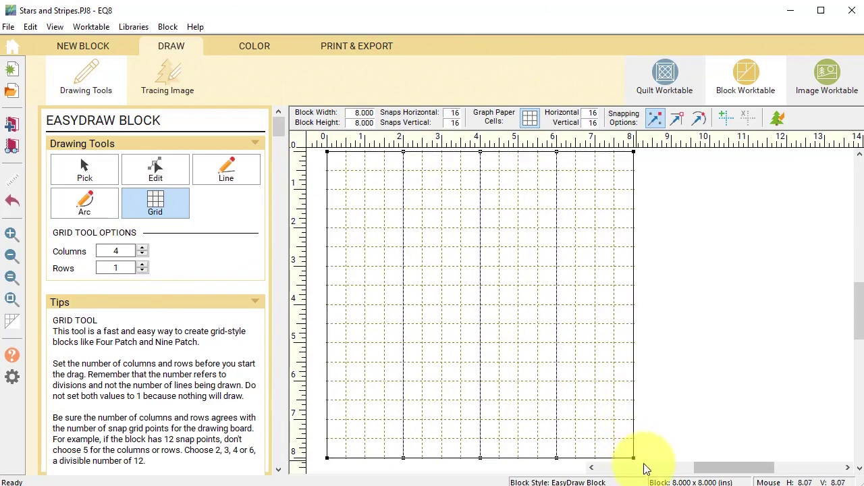
click(252, 48)
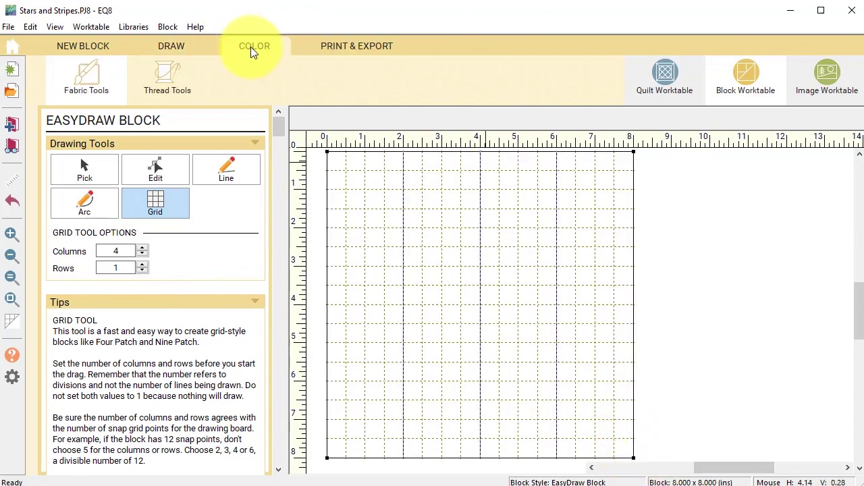
- Color strips 1 and 3 red floral and strips 2 and 4 tan paisley
click(373, 238)
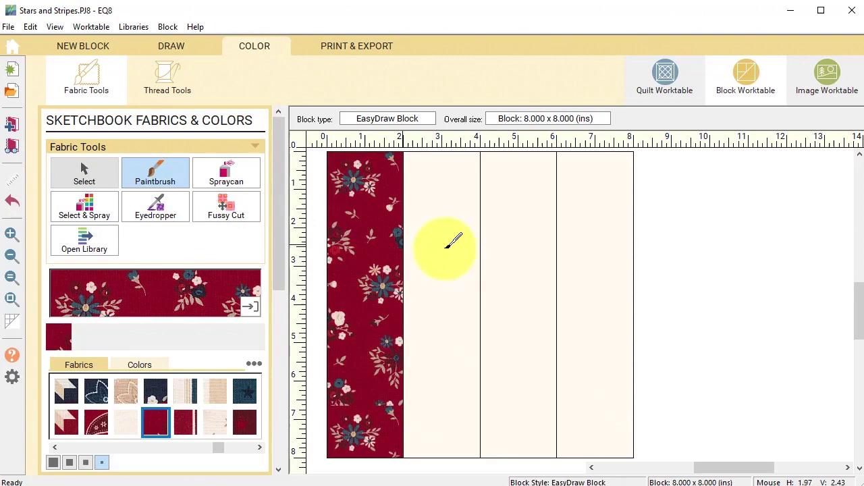
click(517, 253)
click(125, 391)
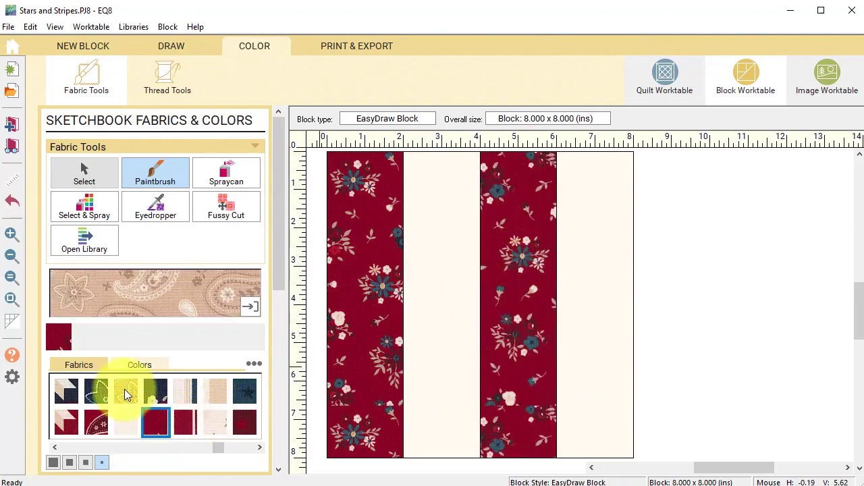
click(450, 270)
click(587, 266)
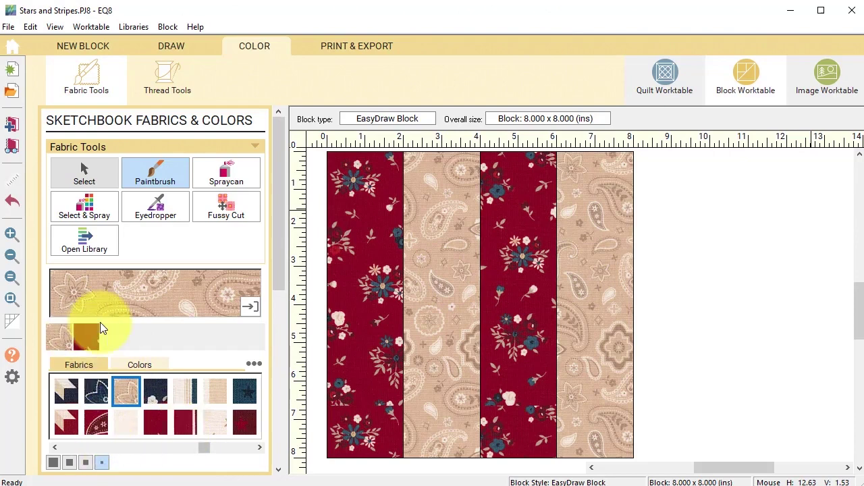
- Set the red-and-tan strip block into every setting triangle around the three stars
click(665, 79)
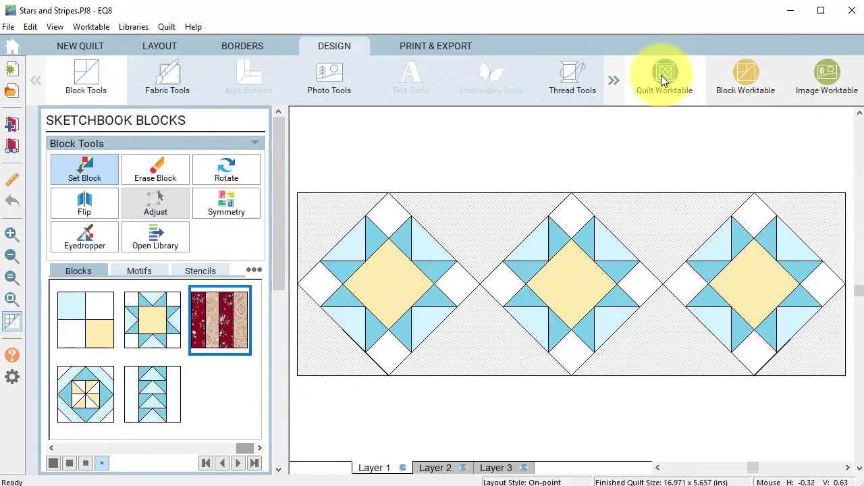
click(84, 167)
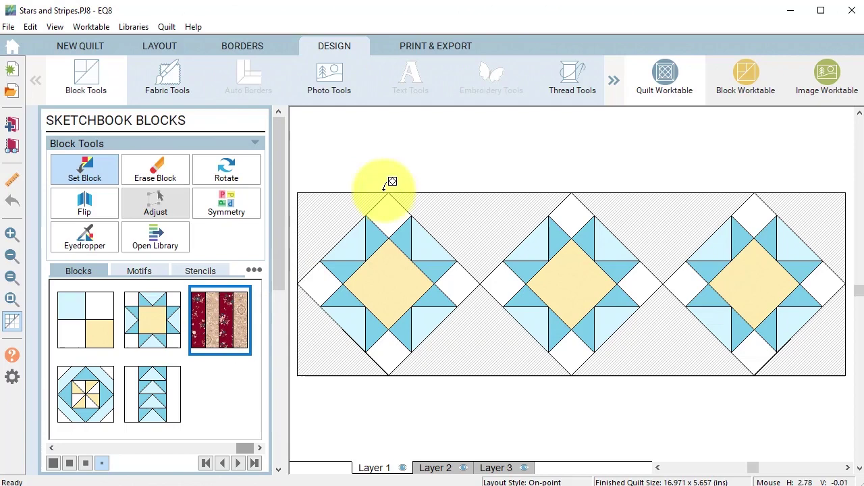
ctrl+click(329, 201)
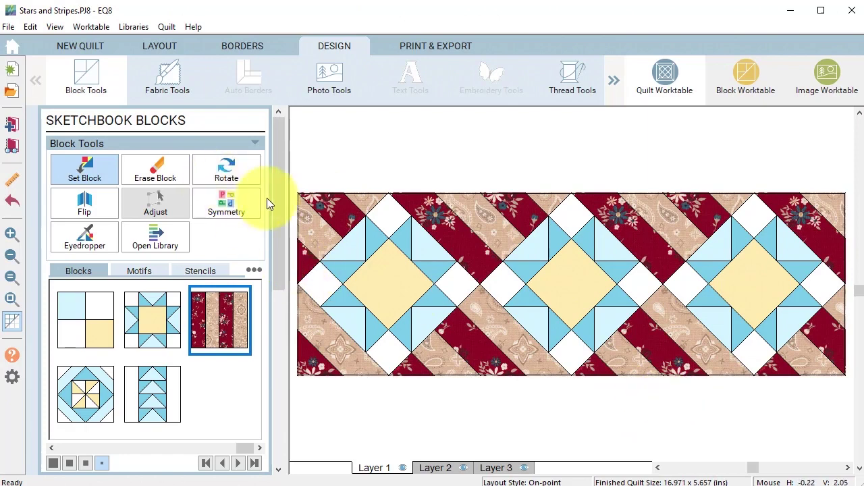
- Rotate the eight top and bottom rail fence triangles so their stripes line up diagonally
click(229, 171)
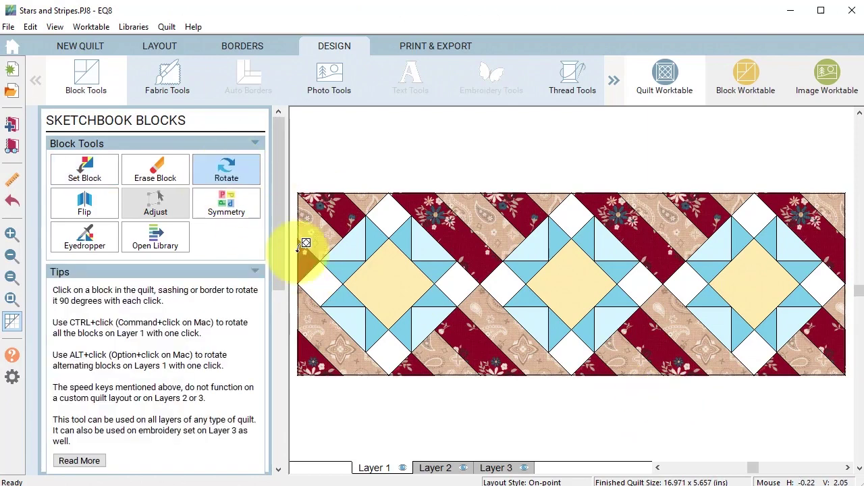
click(319, 209)
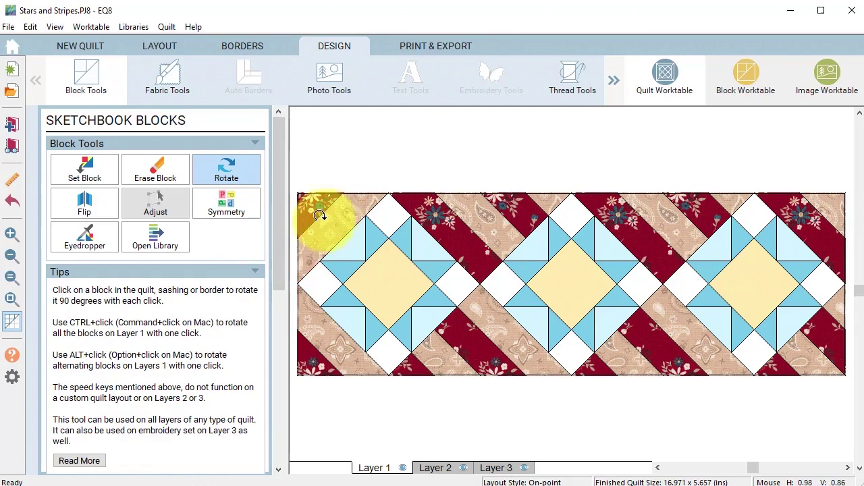
click(486, 227)
click(665, 232)
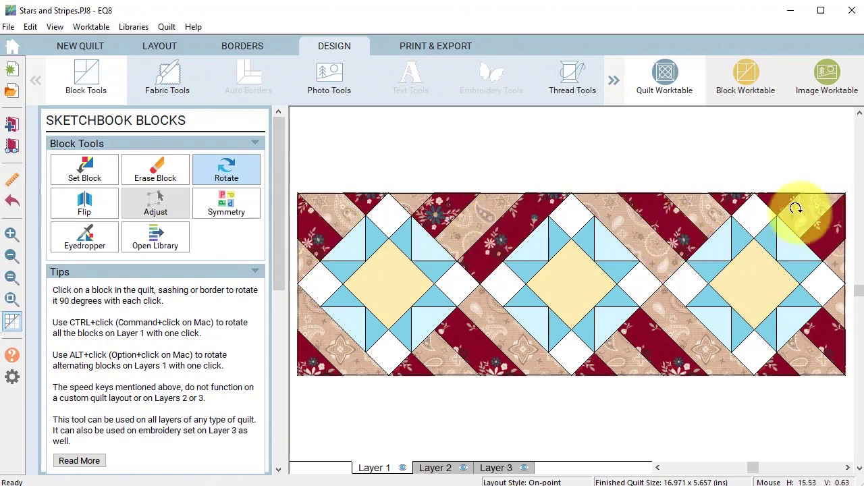
click(796, 208)
click(828, 332)
click(653, 342)
click(472, 327)
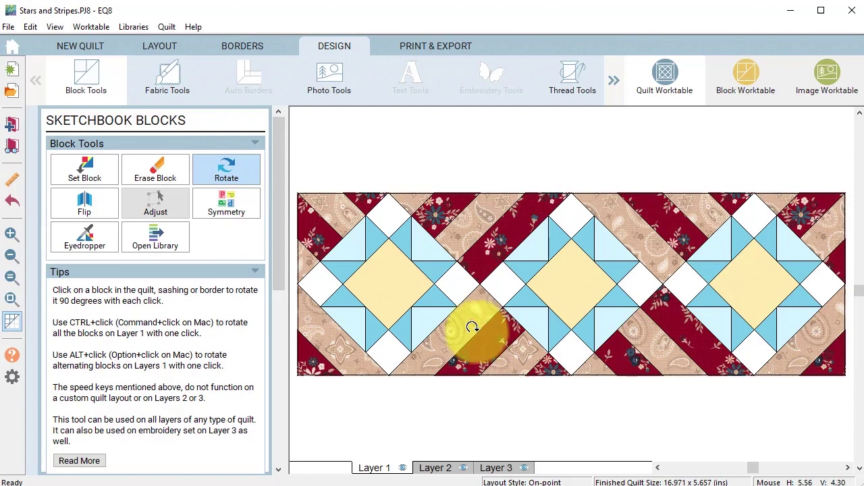
click(315, 334)
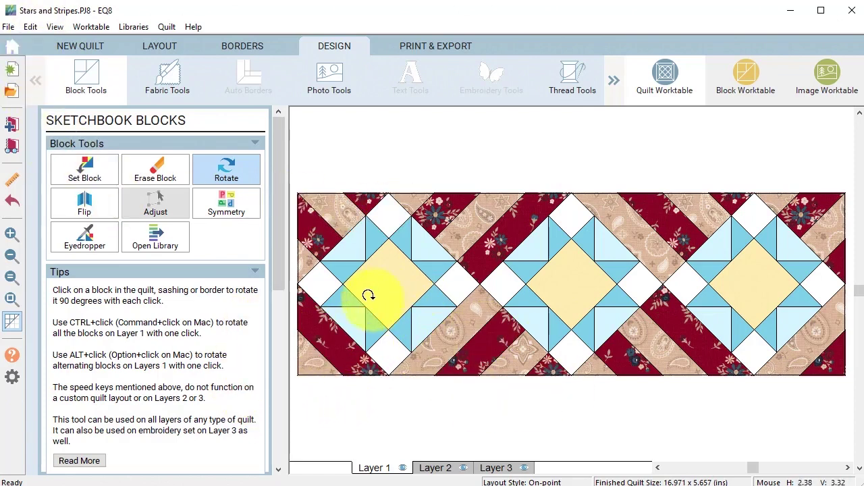
click(169, 79)
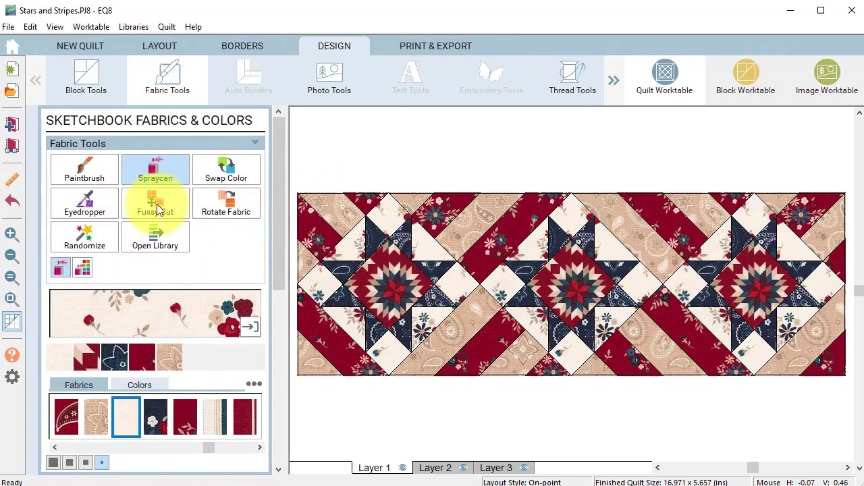
- Fussy-cut the starburst medallion fabric so it sits centred in each star centre square
click(157, 210)
drag(354, 245, 390, 285)
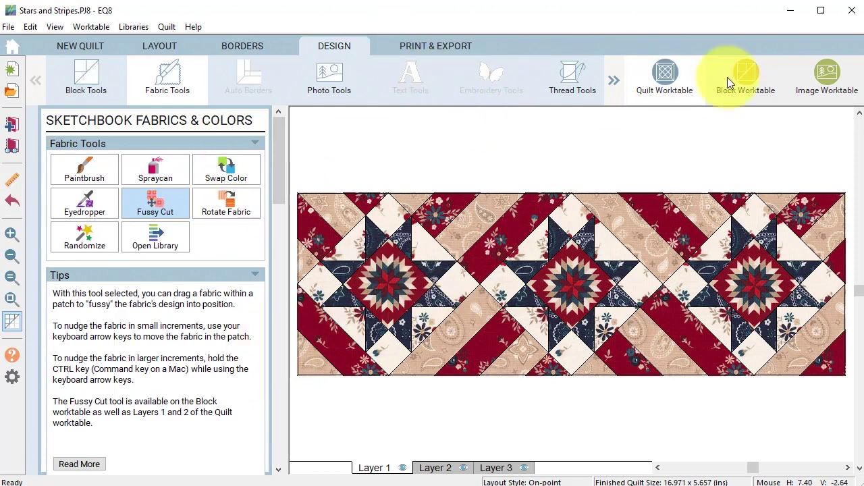
- Start a new pieced PolyDraw block with the PolyLine drawing tool
click(748, 79)
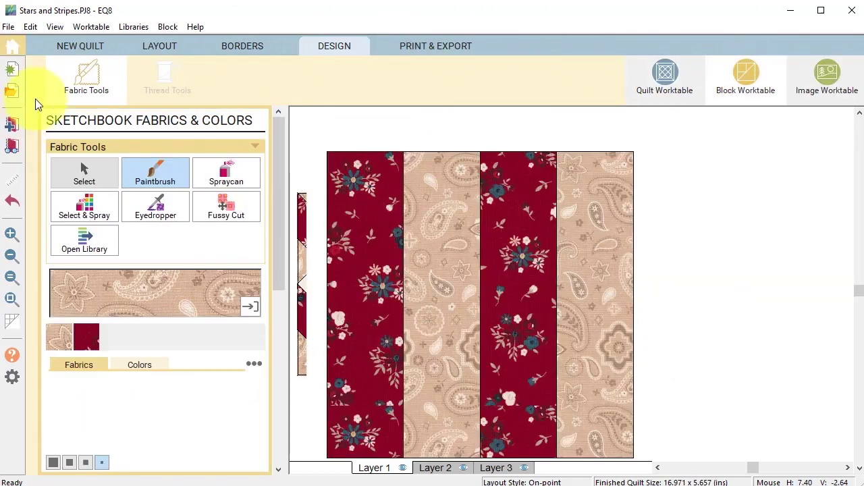
click(87, 46)
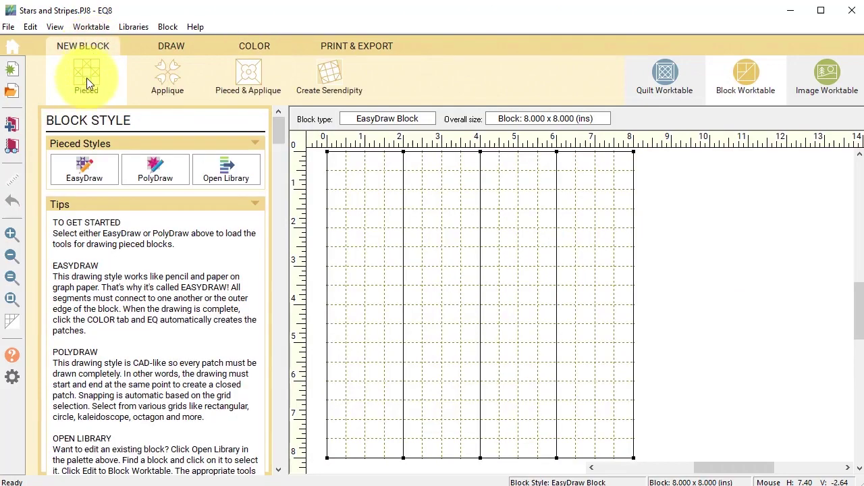
click(86, 84)
click(158, 170)
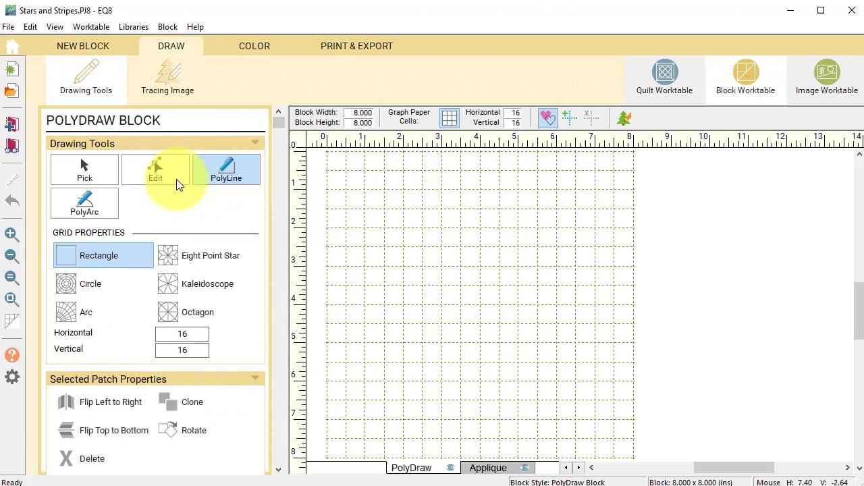
click(257, 175)
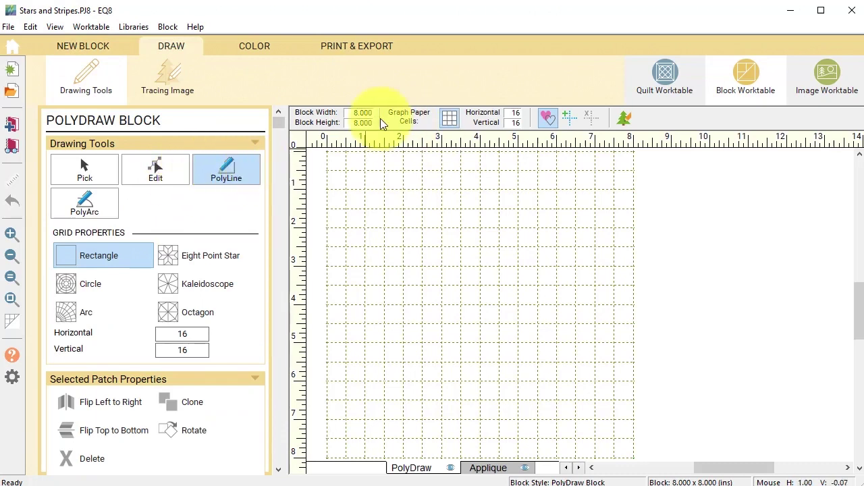
- Set the block size to 4 x 4 inches on a 4 by 4 grid
click(345, 116)
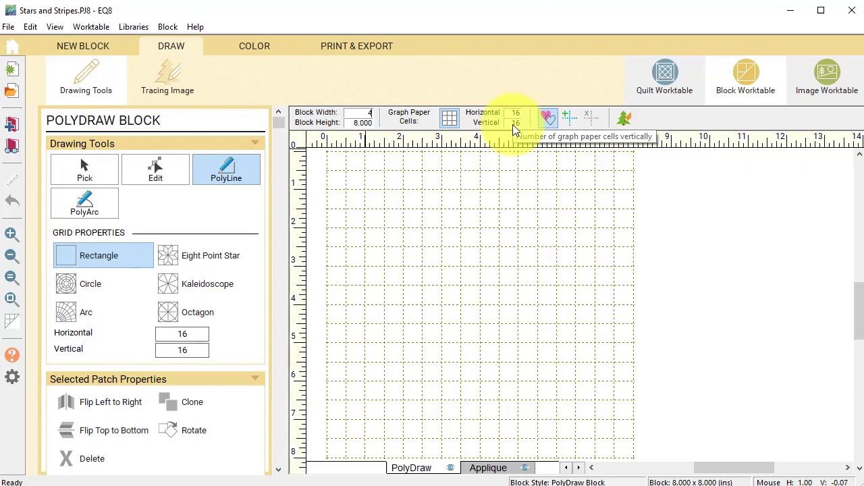
key(Tab)
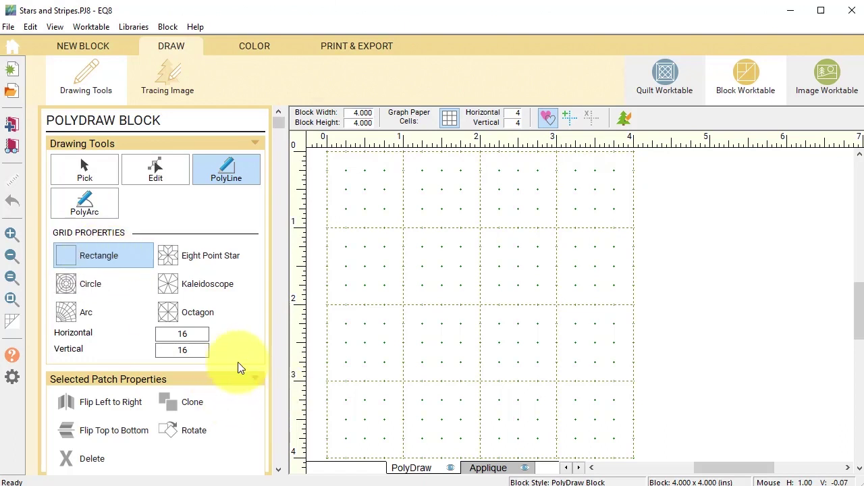
click(175, 336)
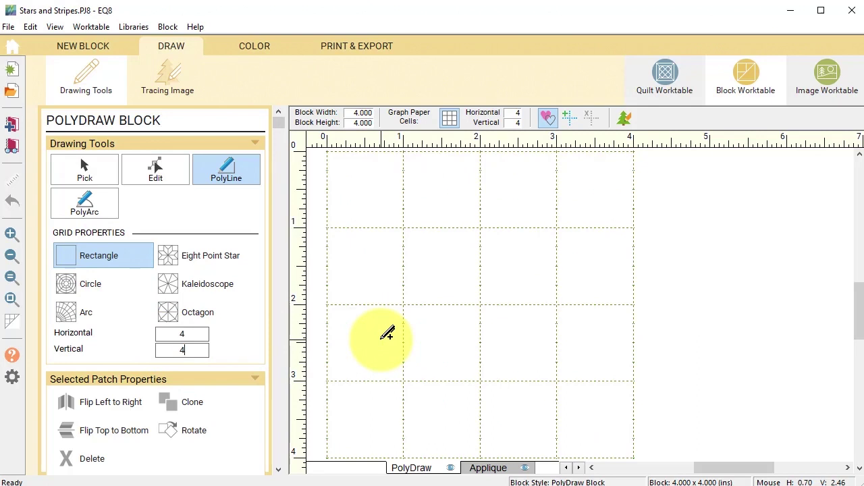
key(Tab)
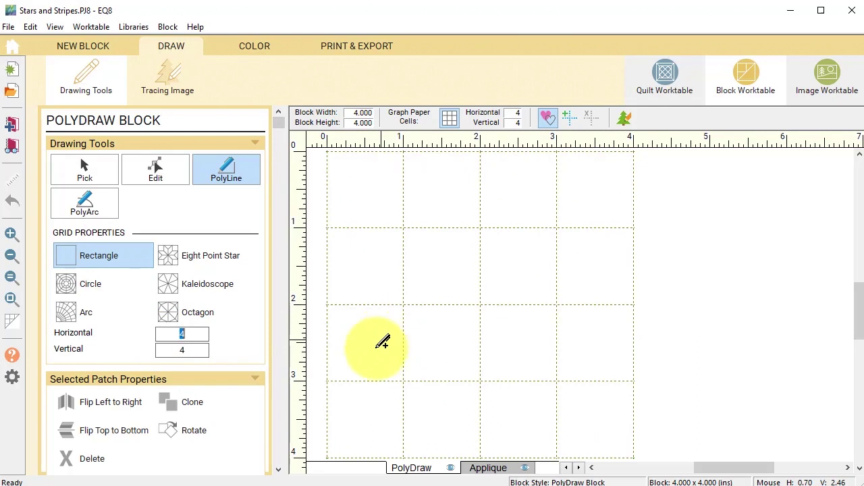
- Draw the first two 1-inch vertical strip patches with pointed ends along the diagonal
click(223, 179)
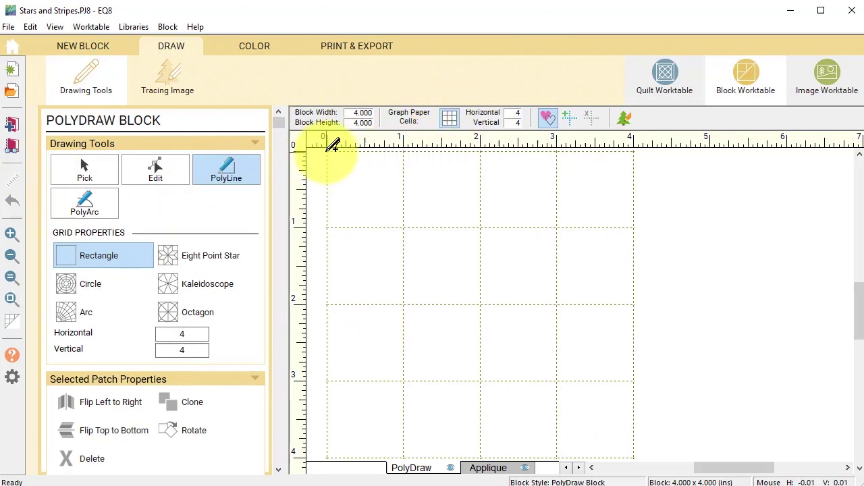
click(328, 151)
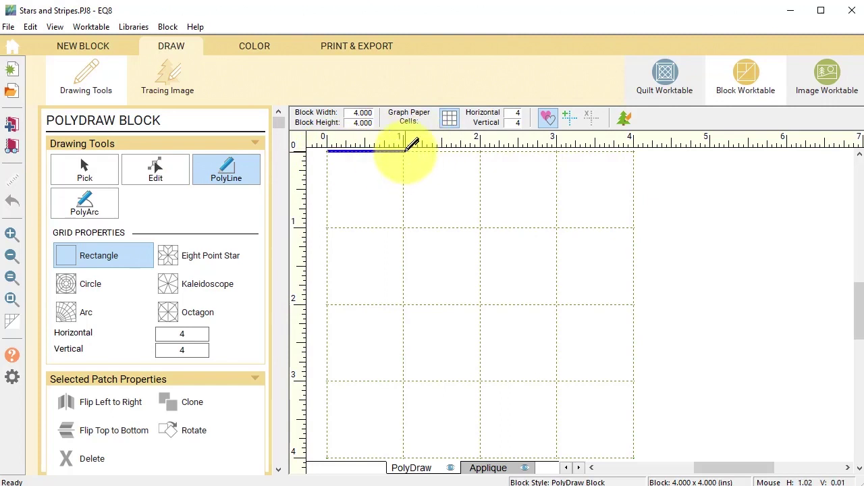
click(403, 150)
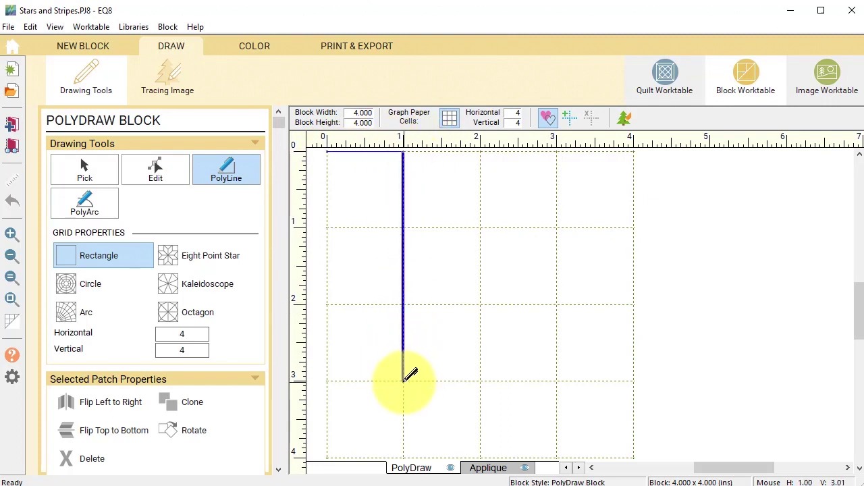
double_click(404, 382)
click(327, 455)
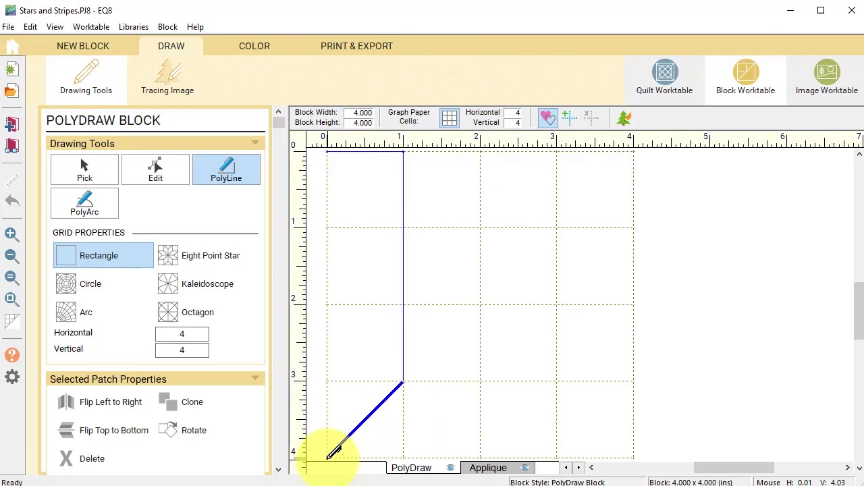
click(328, 456)
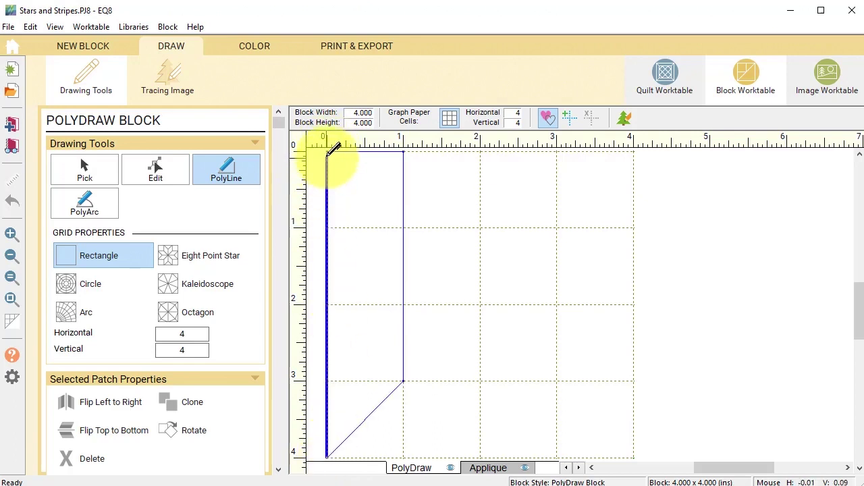
click(328, 152)
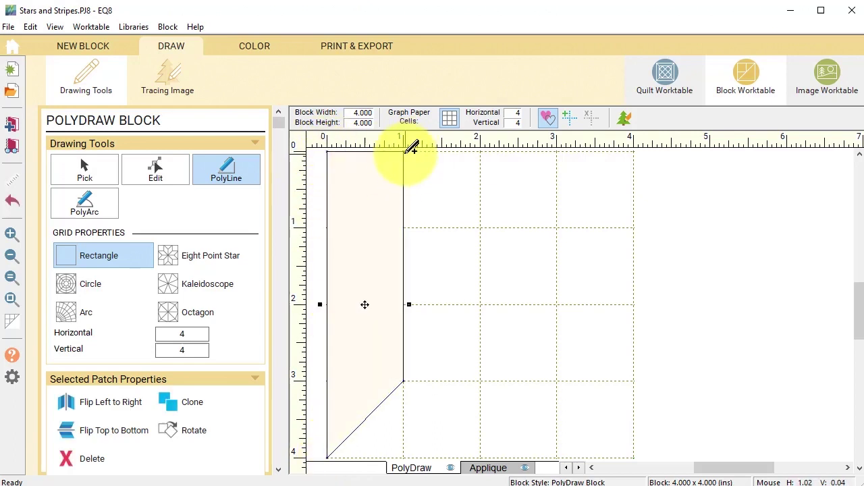
click(404, 151)
click(480, 151)
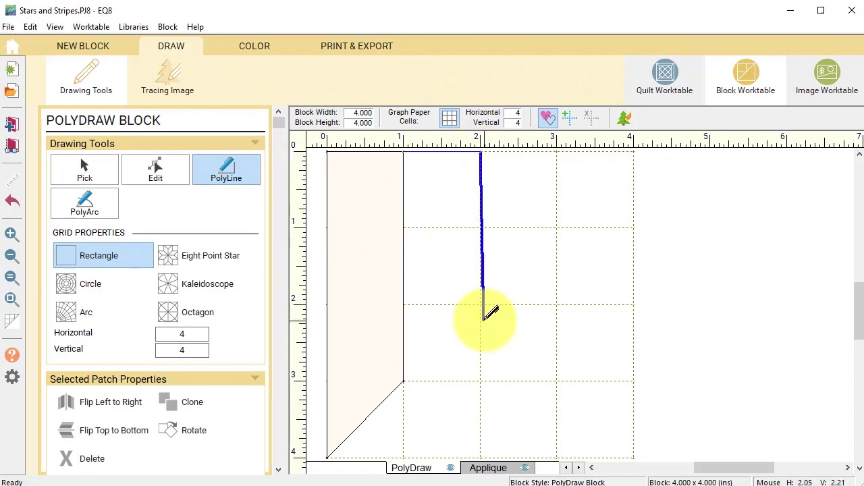
click(480, 305)
click(405, 380)
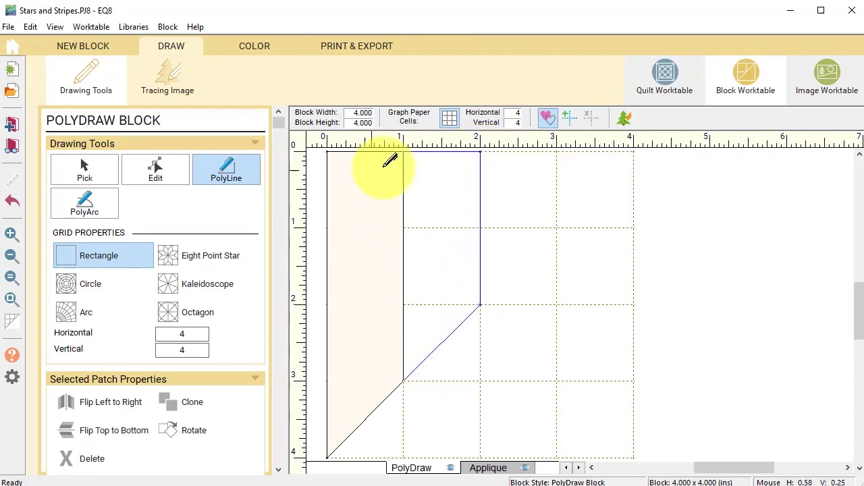
click(404, 152)
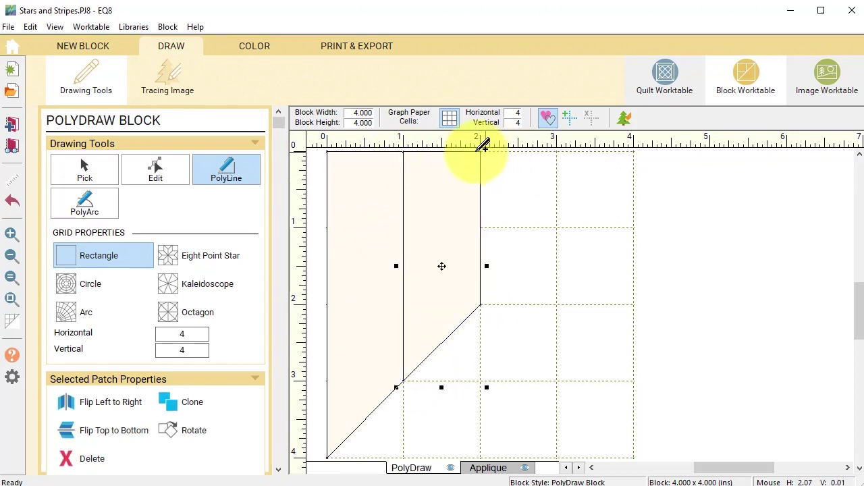
- Draw the third pointed strip and the top-right corner triangle along the diagonal
click(481, 151)
click(557, 152)
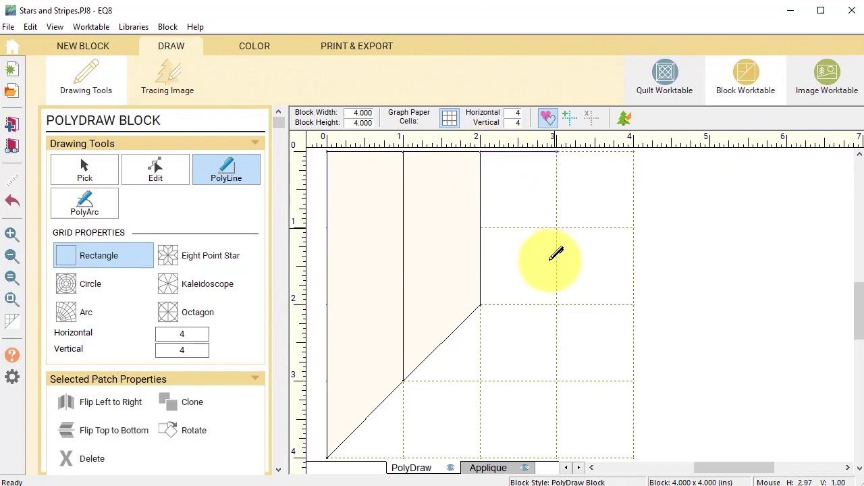
click(481, 305)
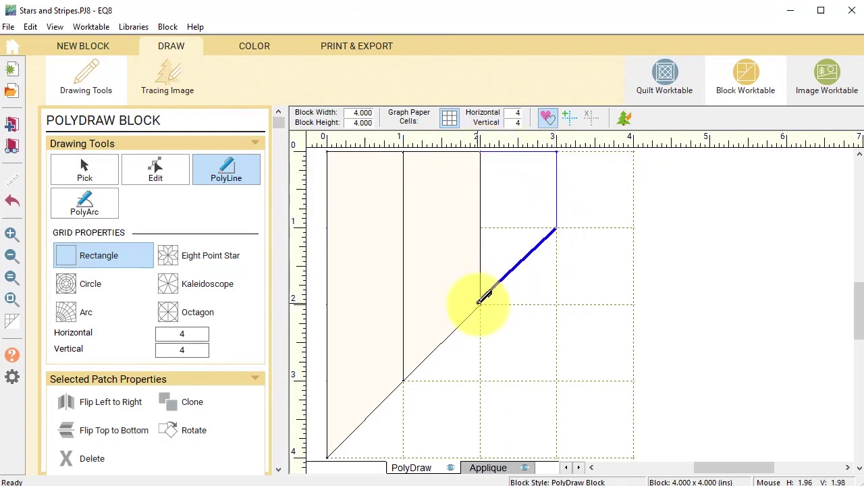
click(481, 151)
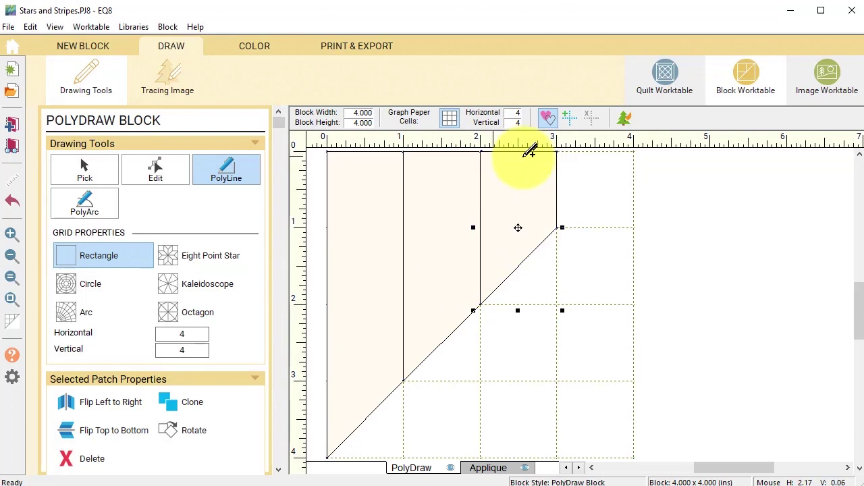
click(558, 150)
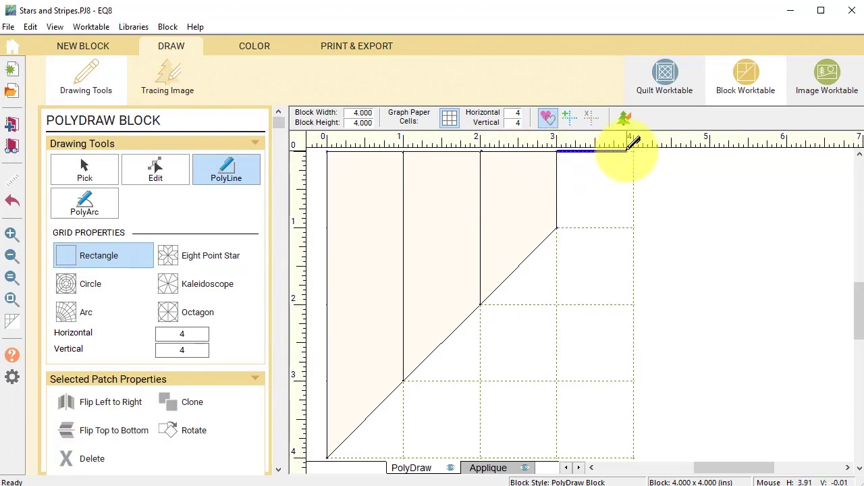
click(633, 151)
click(557, 228)
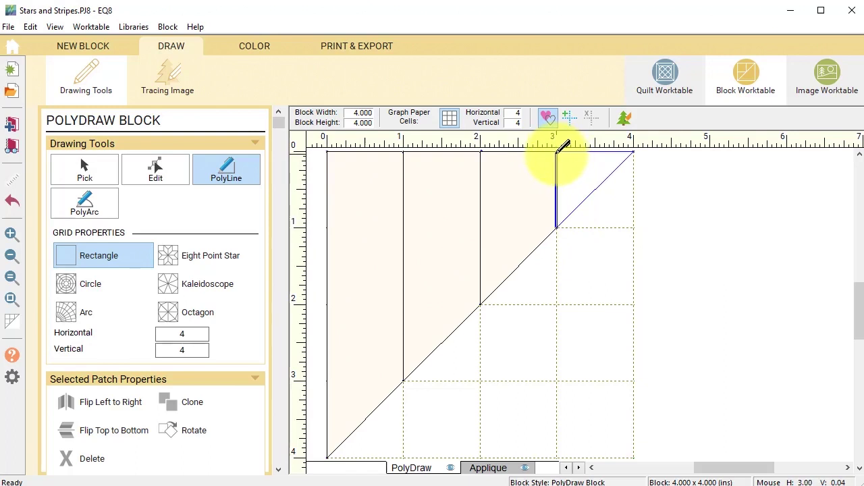
click(558, 149)
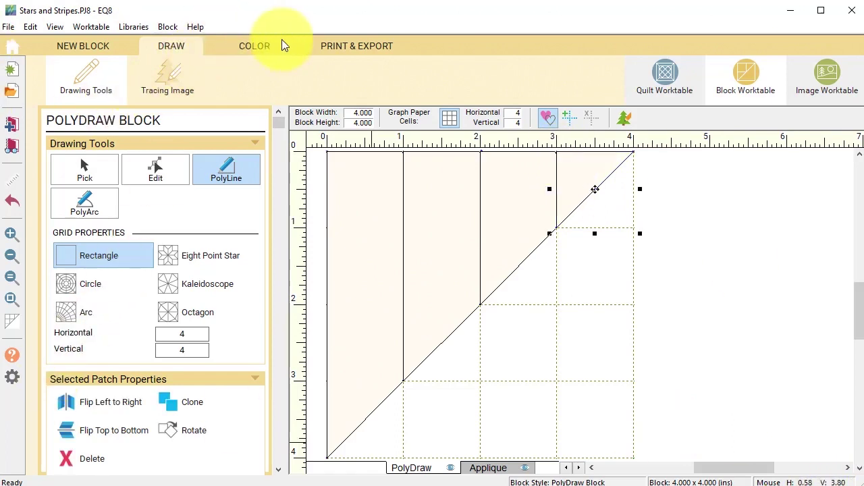
- Paint strips 1 and 3 red floral and strips 2 and 4 tan paisley
click(257, 46)
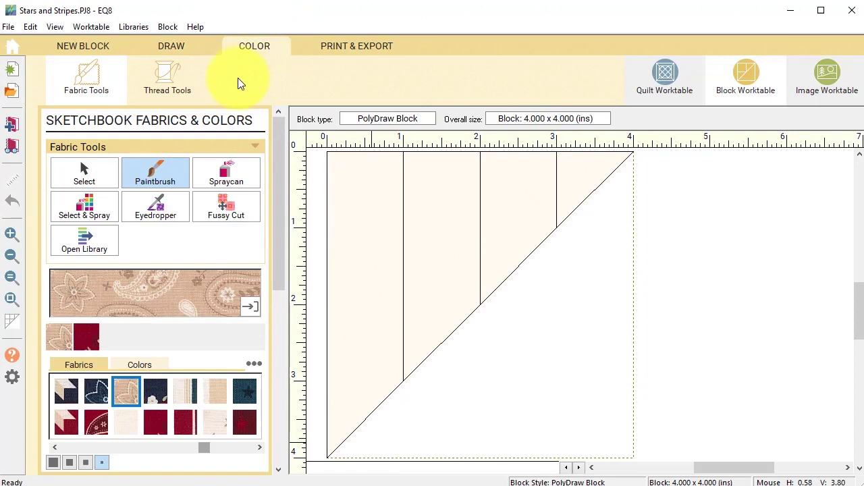
click(94, 335)
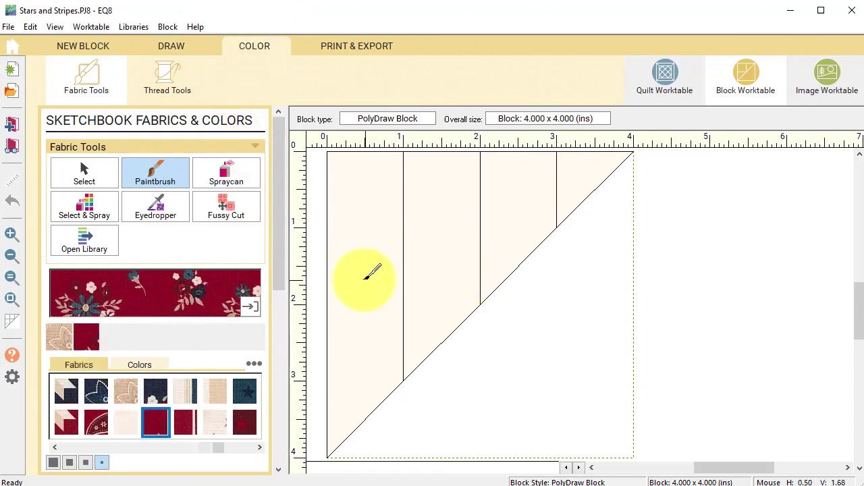
click(379, 267)
click(498, 226)
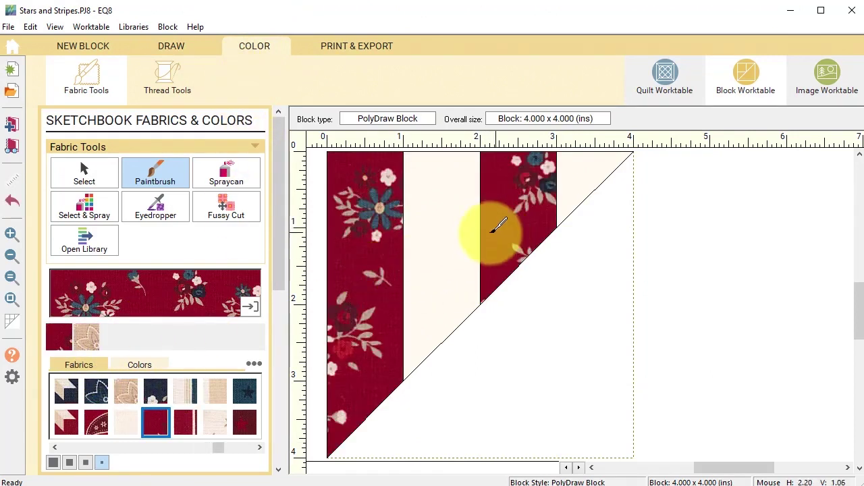
click(94, 337)
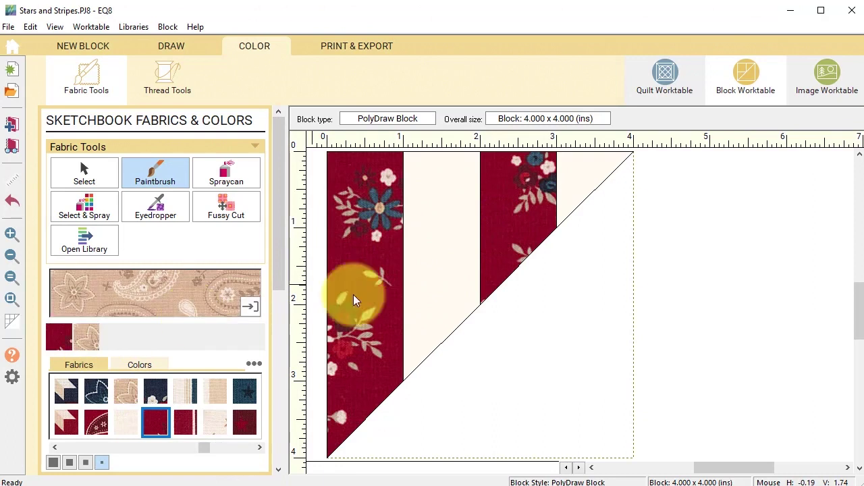
click(455, 247)
click(608, 175)
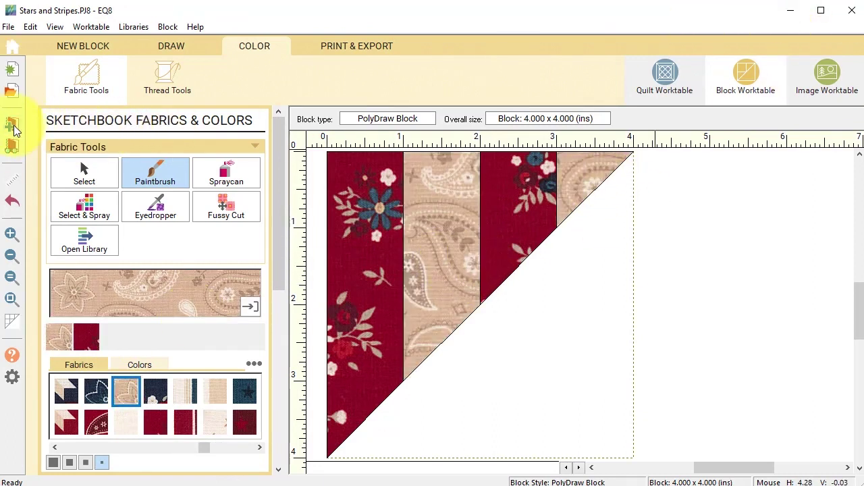
- Place the striped half-triangle block on Layer 2 just left of the runner
click(664, 73)
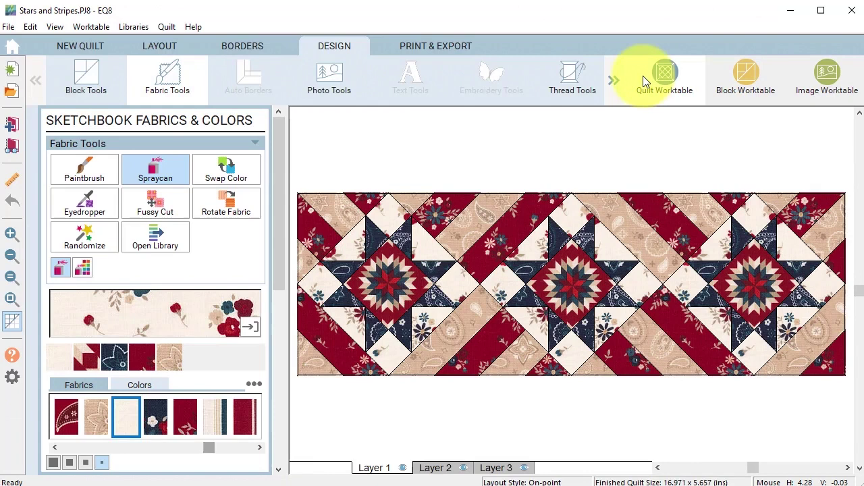
click(452, 470)
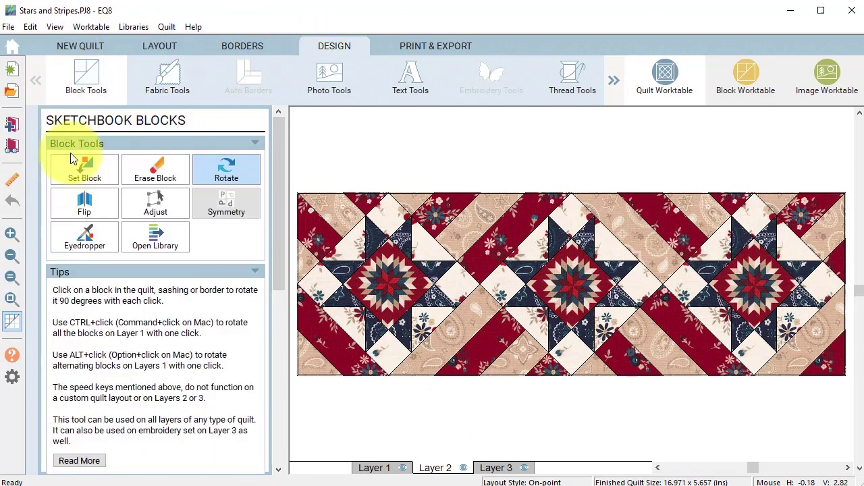
click(82, 177)
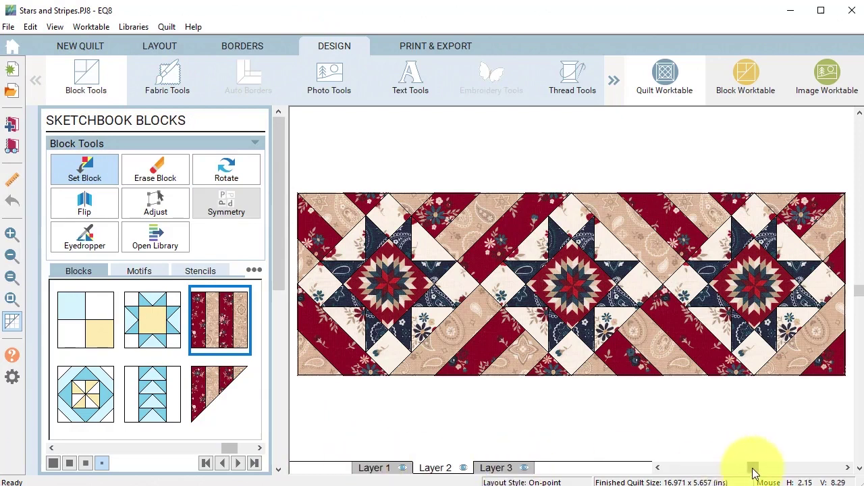
drag(755, 473, 740, 467)
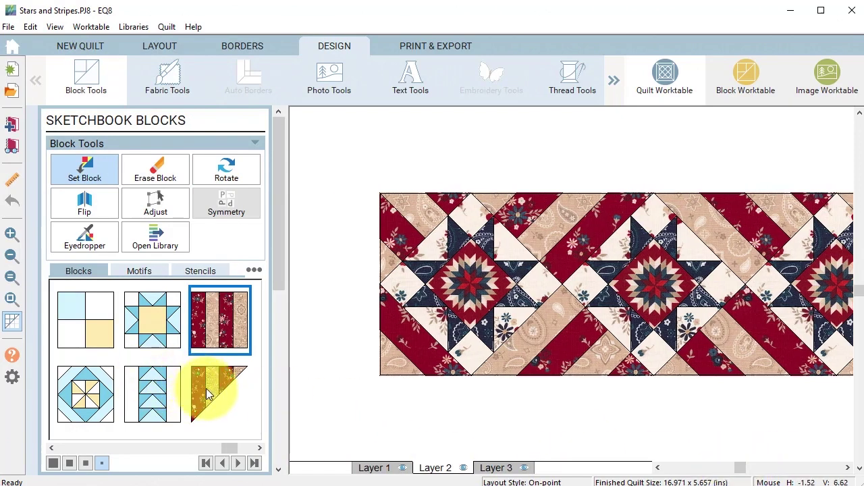
drag(206, 388, 314, 244)
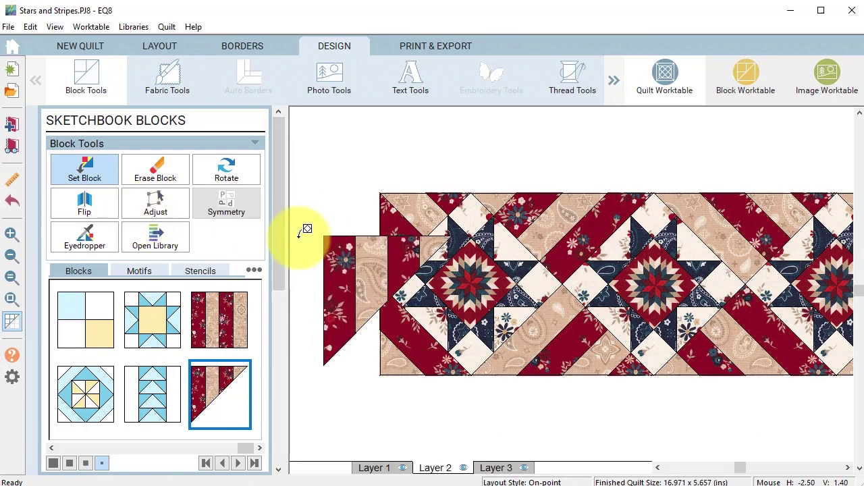
- Mirror the placed striped block and rotate it two quarter turns
click(86, 204)
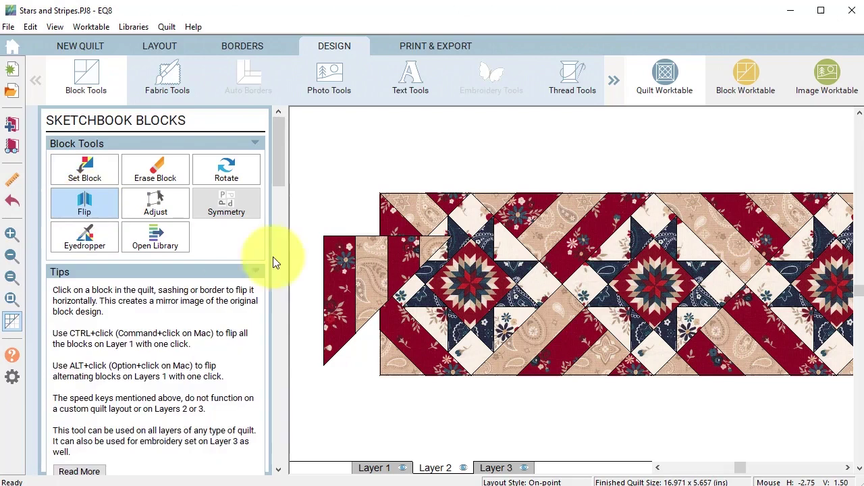
click(345, 269)
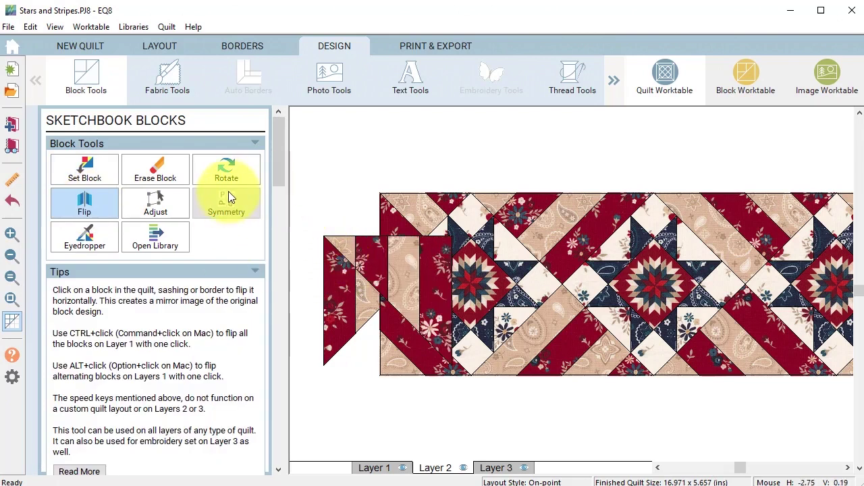
click(226, 169)
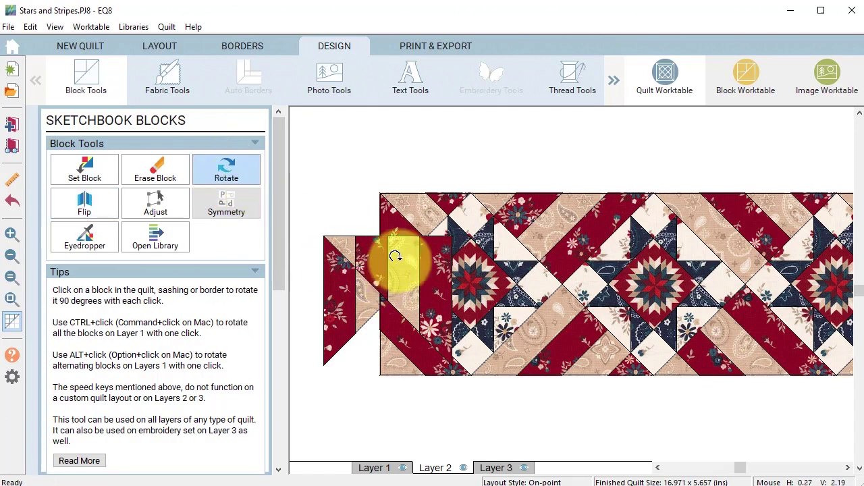
click(383, 259)
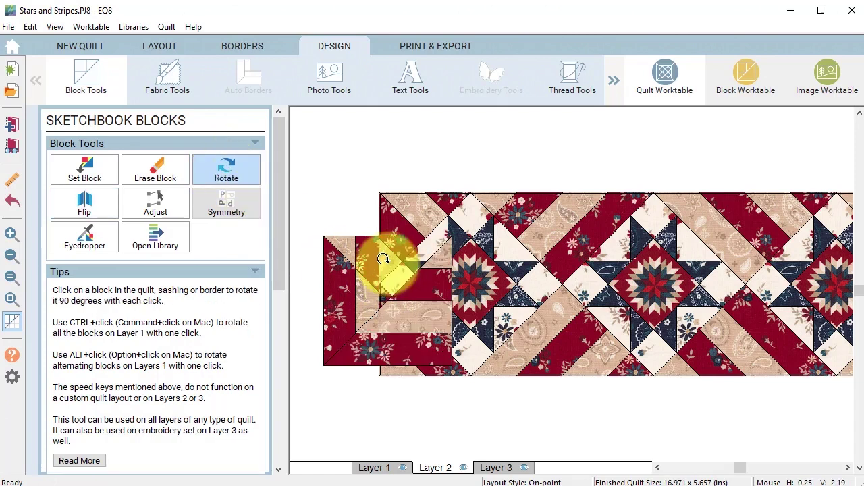
click(385, 310)
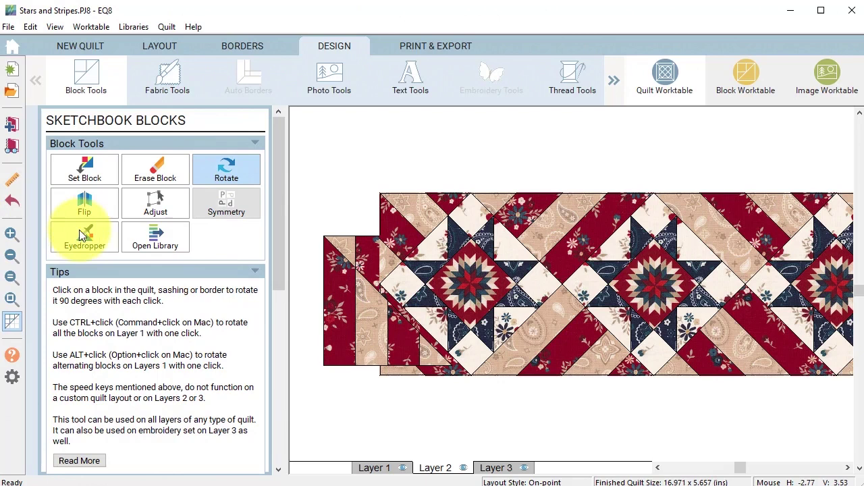
click(155, 203)
- Rotate the striped block 45 degrees and snap it to X 0.000, Y 0.000 at the left edge
click(388, 348)
drag(388, 348, 332, 292)
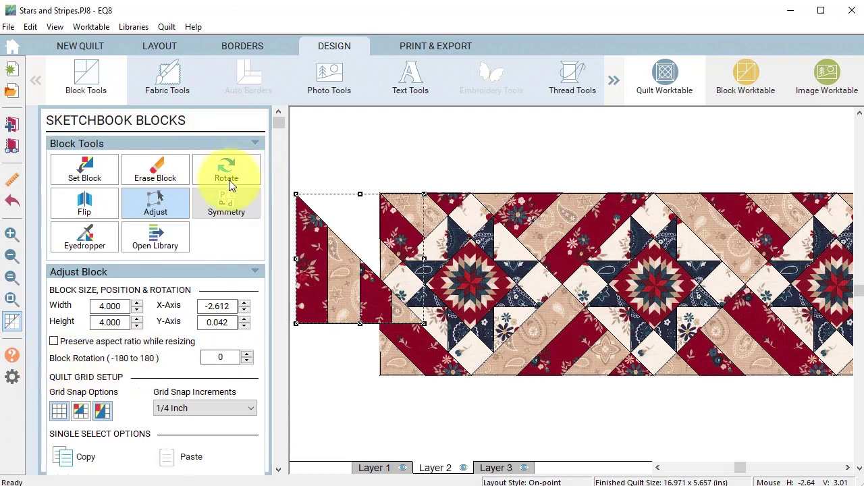
click(217, 358)
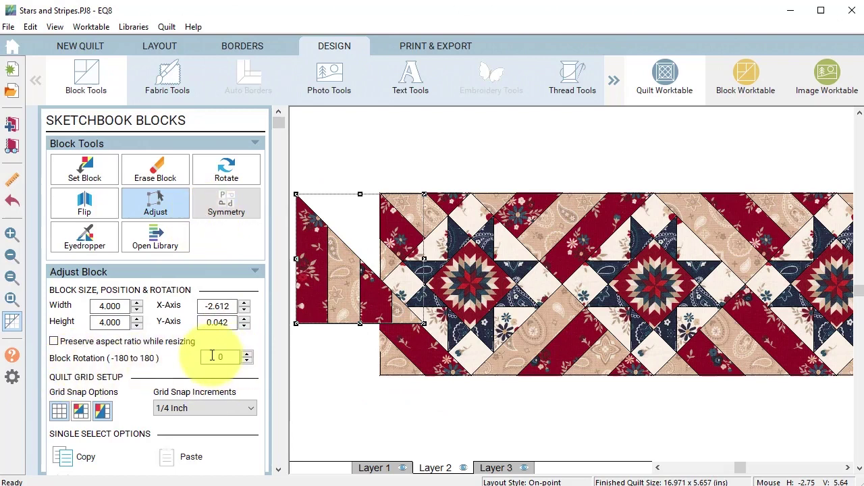
text(45)
key(Return)
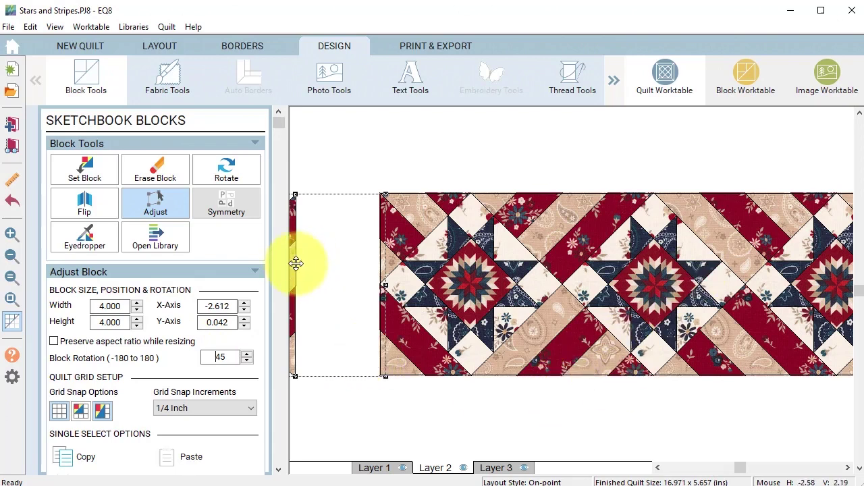
drag(295, 264, 377, 261)
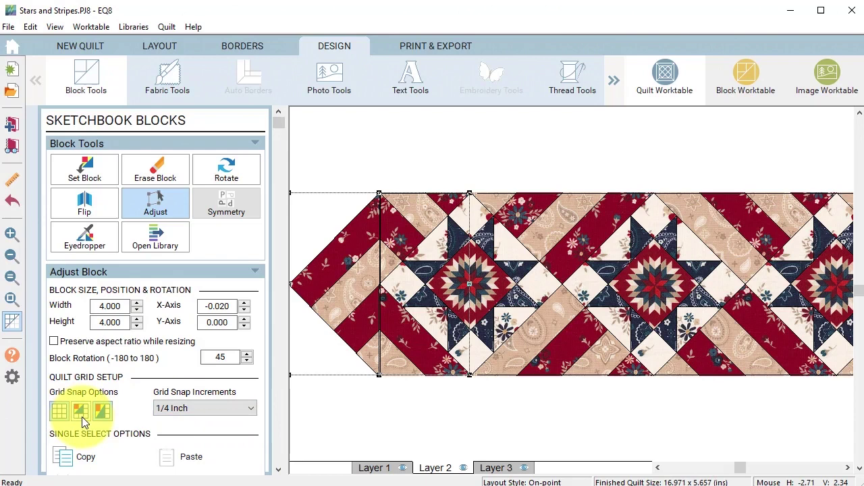
drag(337, 292, 334, 289)
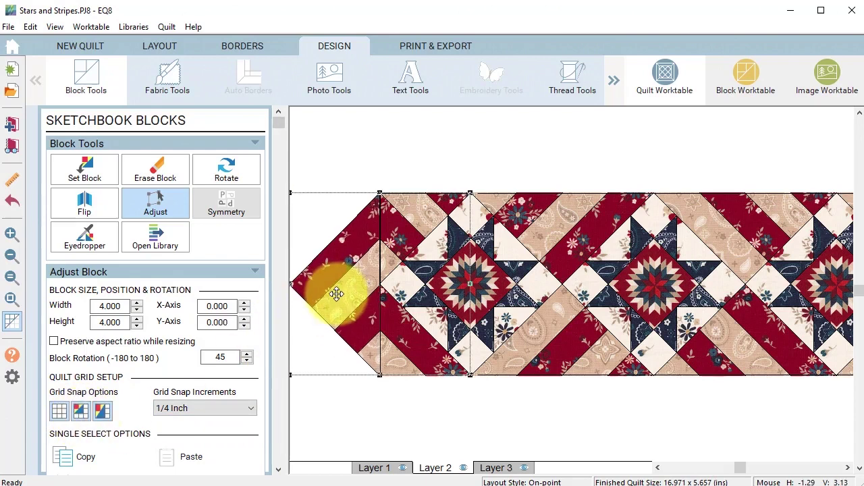
click(370, 409)
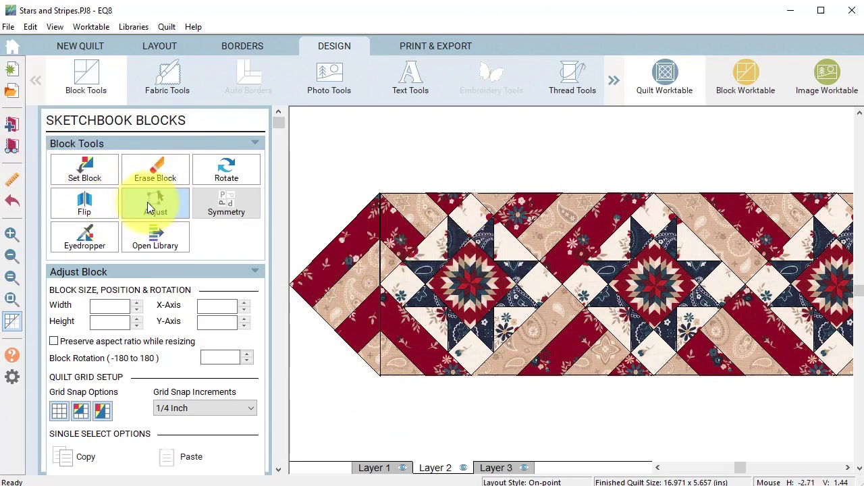
- Select the pointed end block and paste a copy of it
click(347, 318)
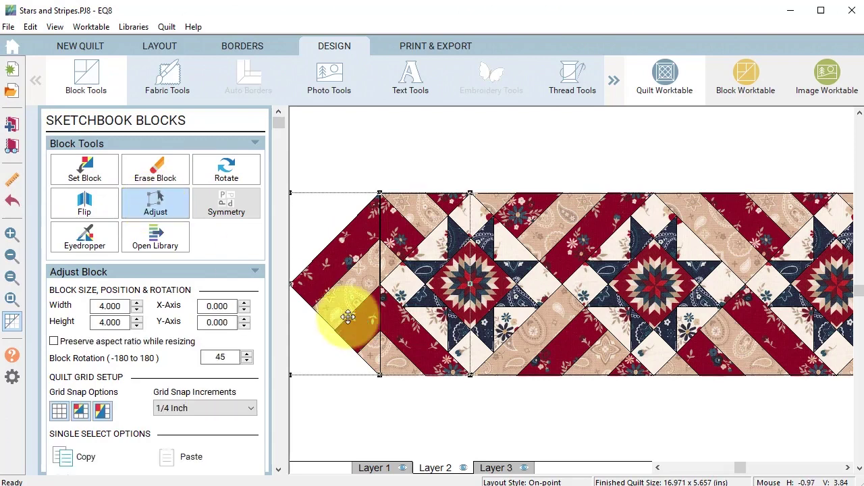
scroll(156, 434, down, 1)
scroll(97, 434, down, 1)
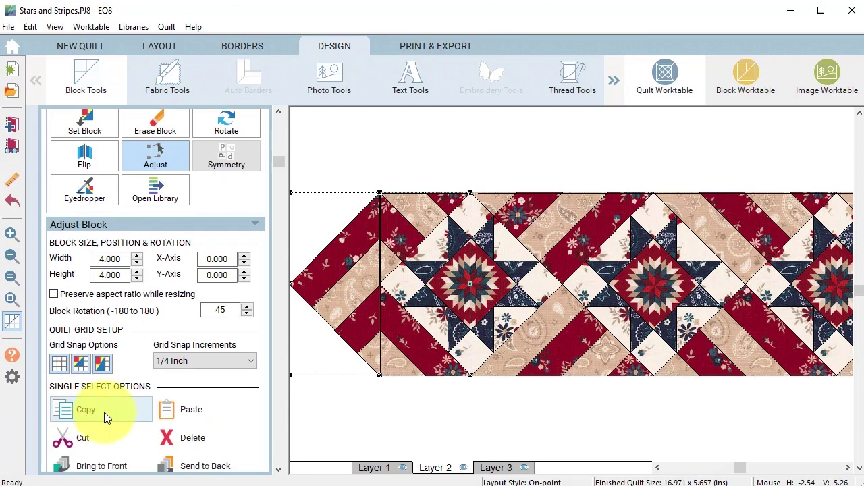
click(198, 412)
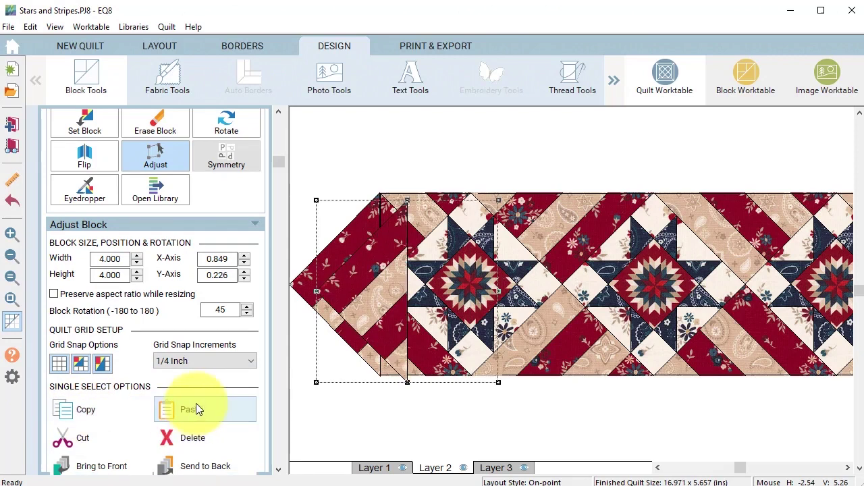
- Mirror the leftmost rail-fence block and rotate the left-end blocks until the stripes align
click(225, 123)
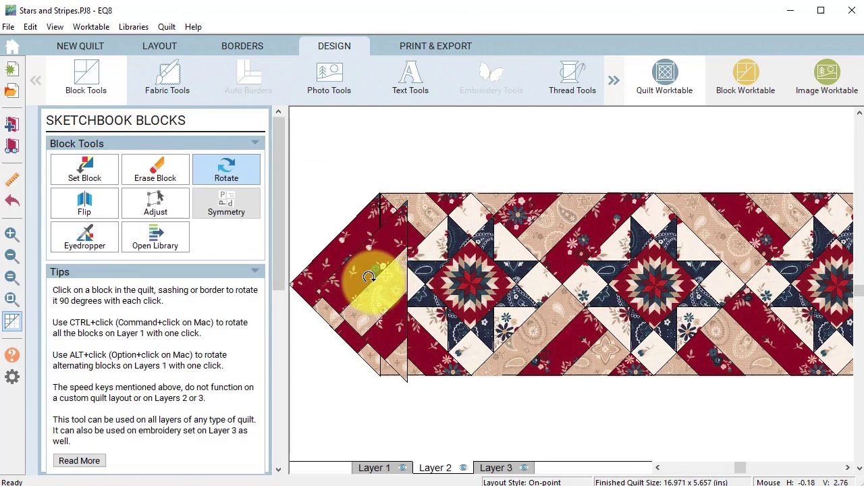
click(86, 206)
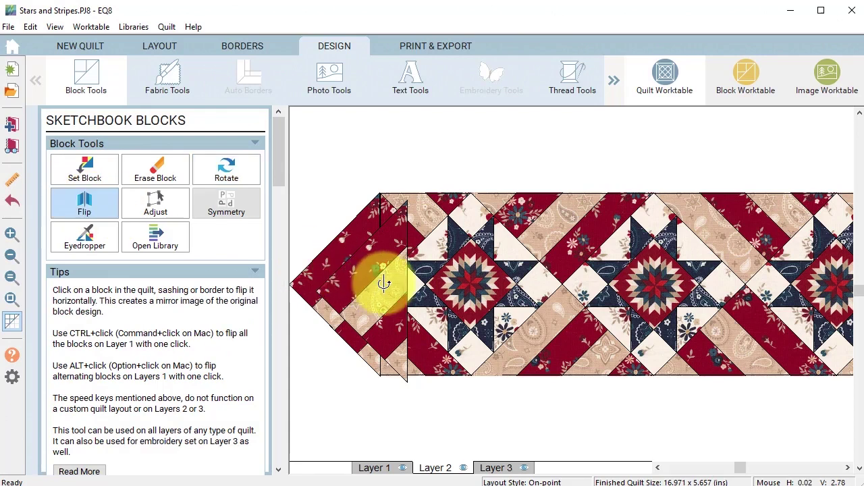
click(387, 284)
click(227, 170)
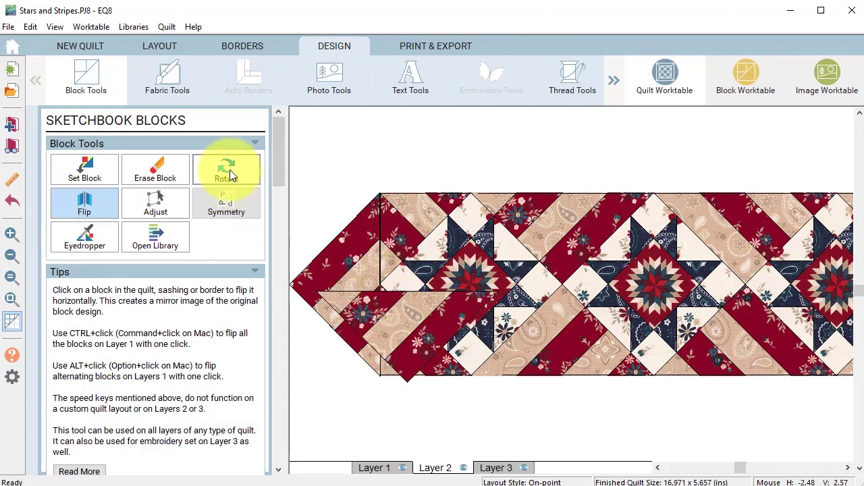
click(401, 317)
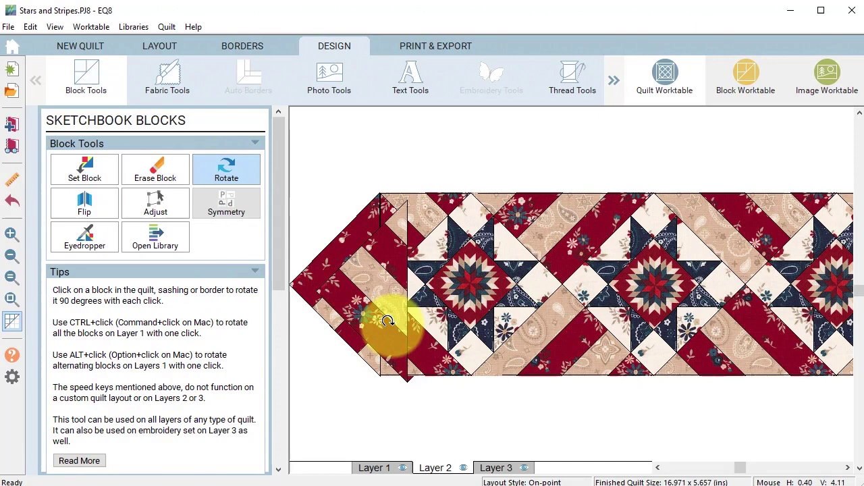
click(383, 314)
click(408, 278)
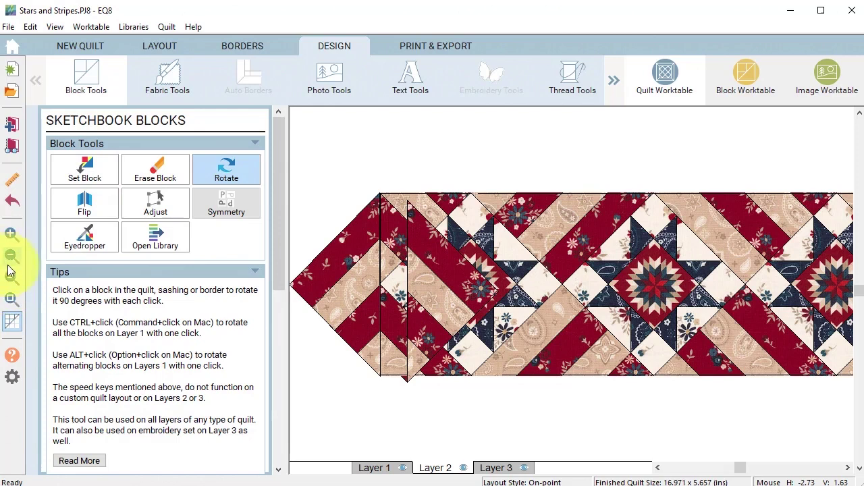
- Move the spare striped triangle block to the runner's right end
click(11, 298)
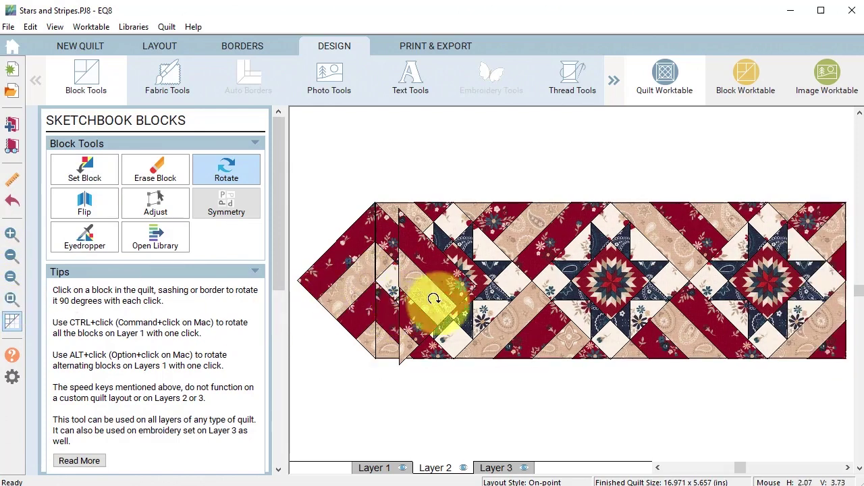
click(155, 202)
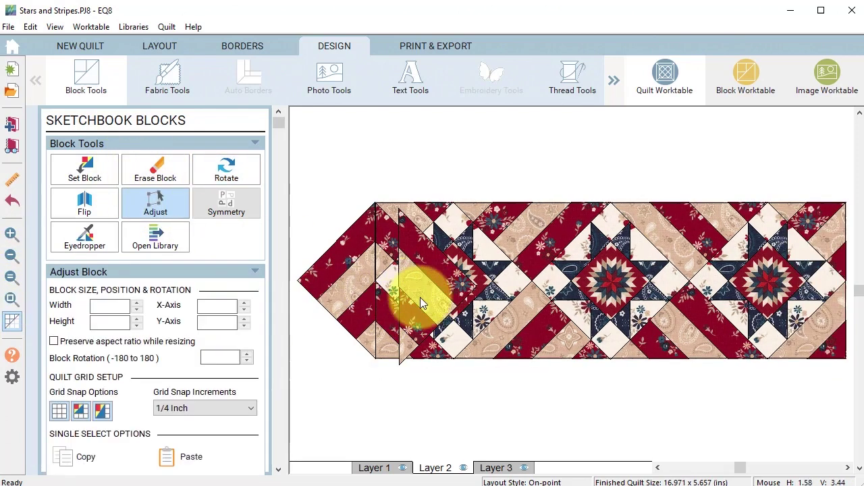
drag(420, 297, 854, 278)
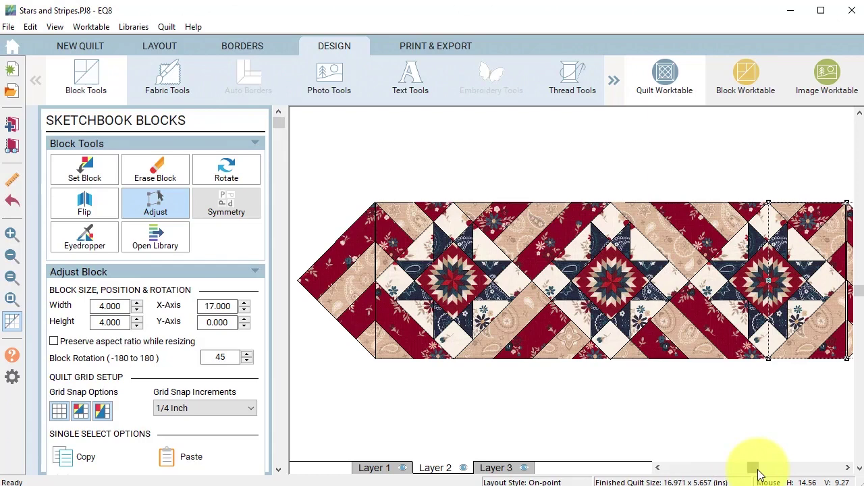
click(756, 467)
click(782, 468)
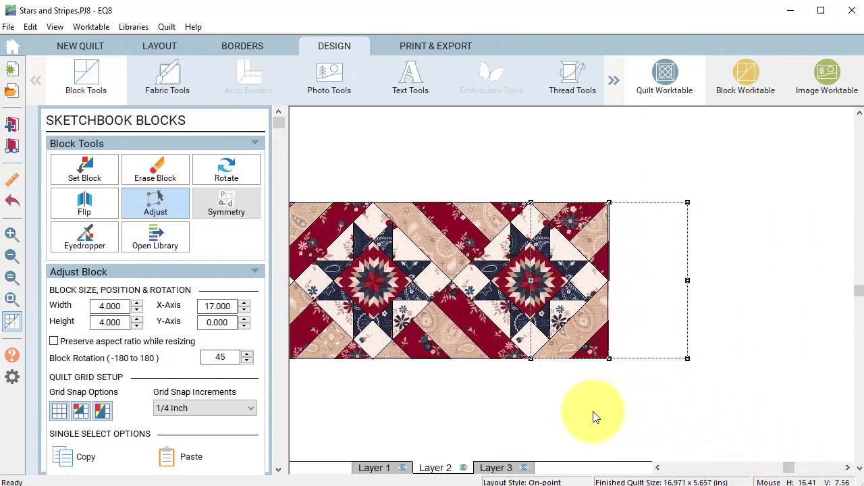
- With grid snap on, nudge the right end block to X 16.974, Y -0.018
click(10, 234)
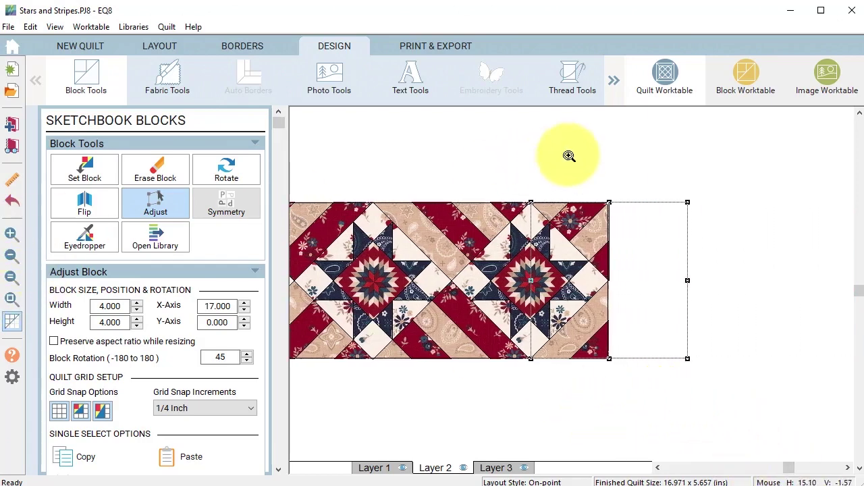
drag(556, 170, 686, 318)
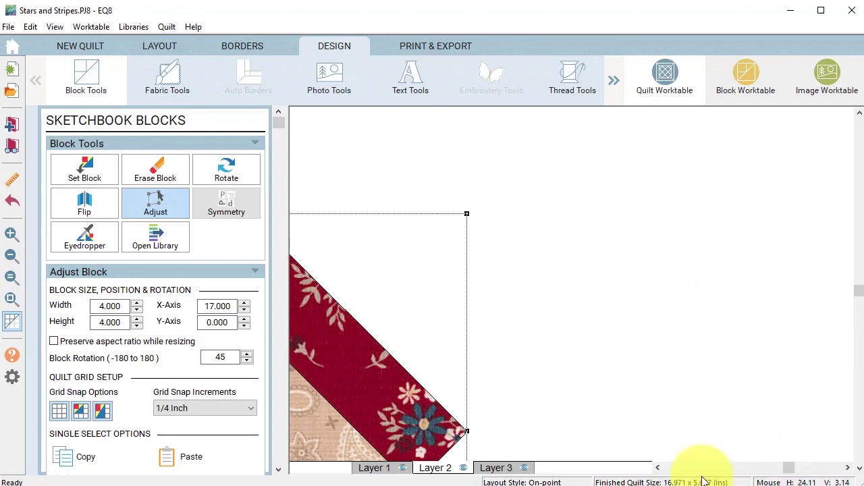
drag(828, 472, 805, 469)
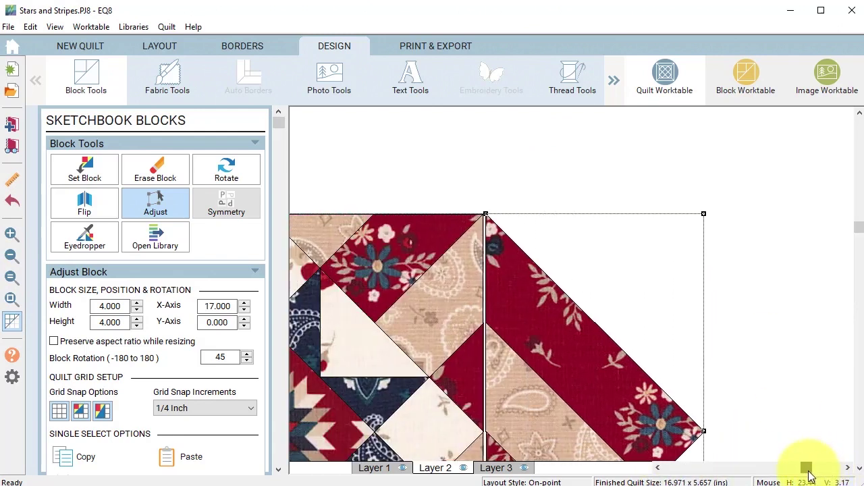
click(11, 322)
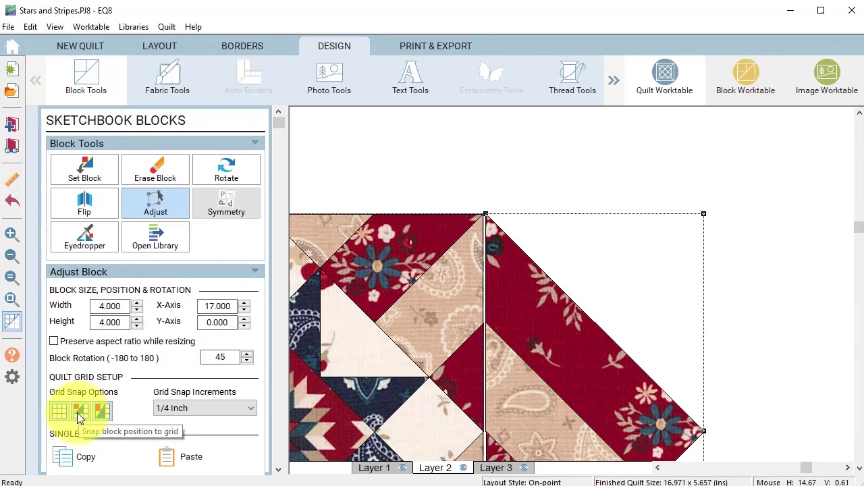
click(560, 333)
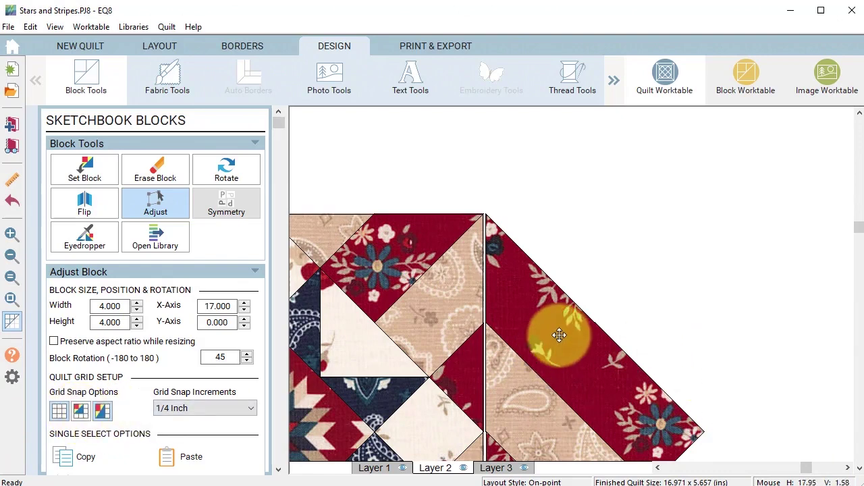
drag(558, 335, 558, 332)
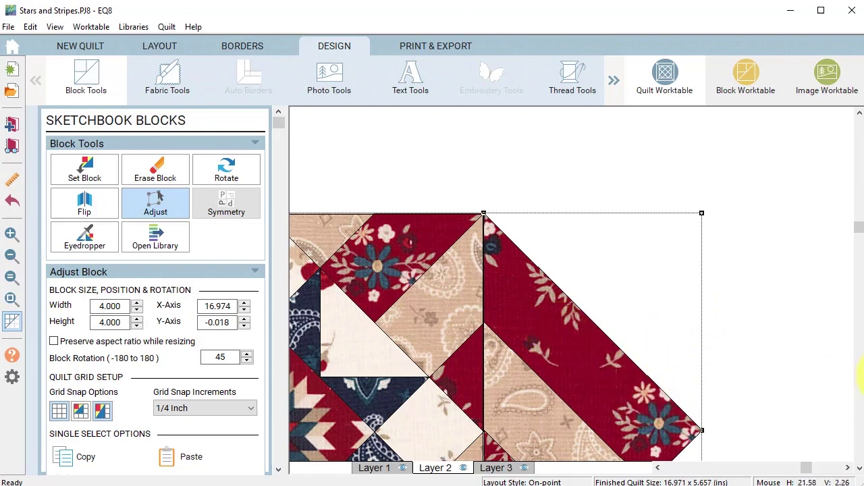
- Spray the left end's red patches tan paisley, then repaint alternate strips red floral
click(12, 299)
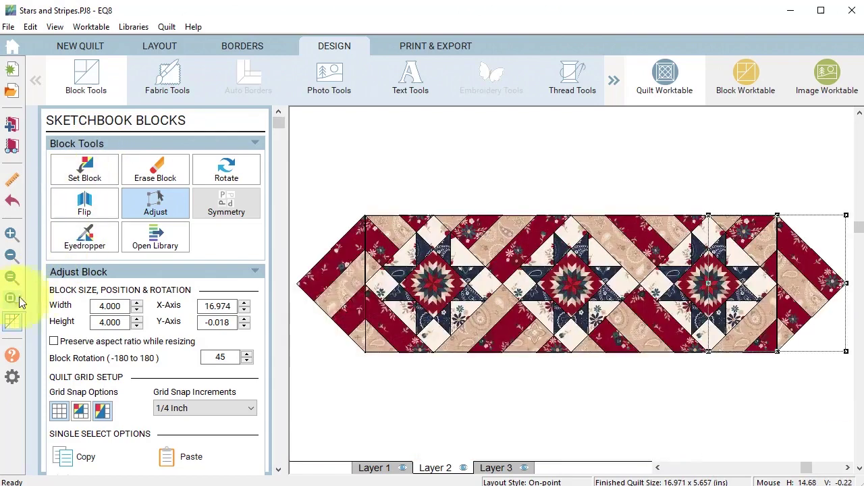
click(165, 82)
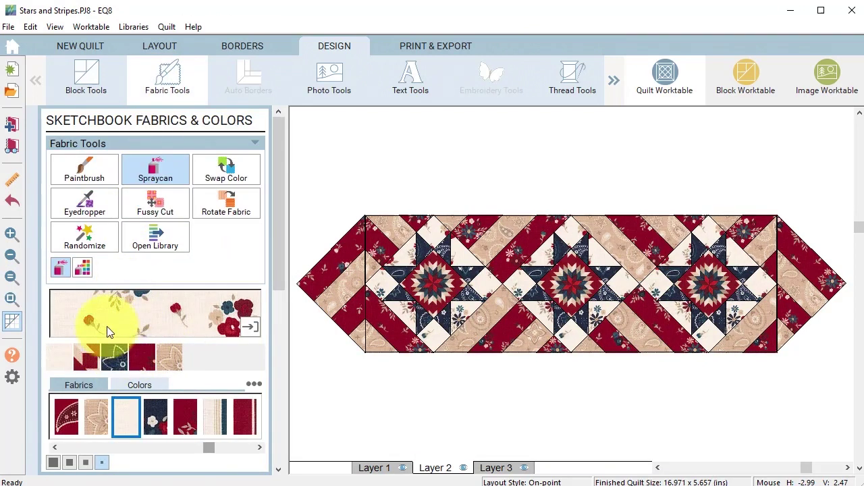
click(95, 417)
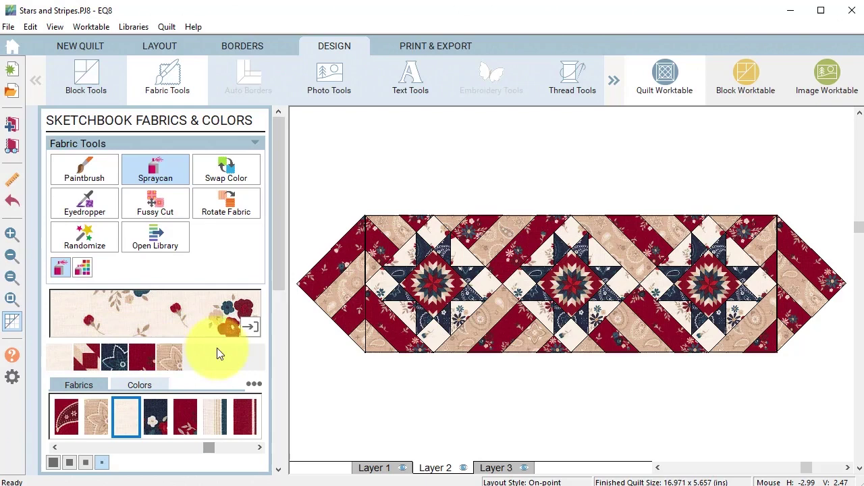
click(351, 256)
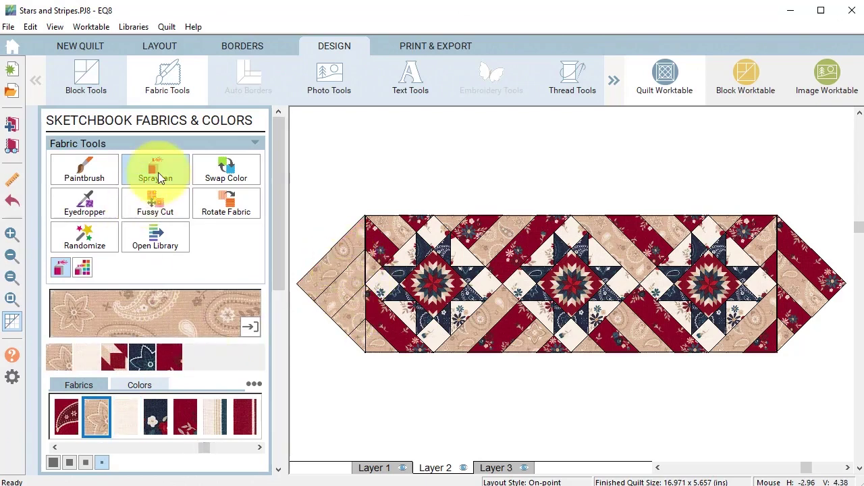
click(81, 175)
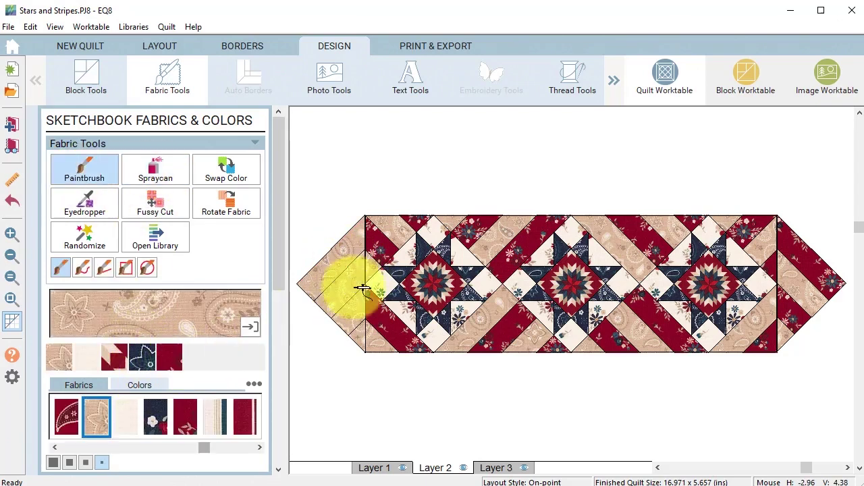
click(169, 358)
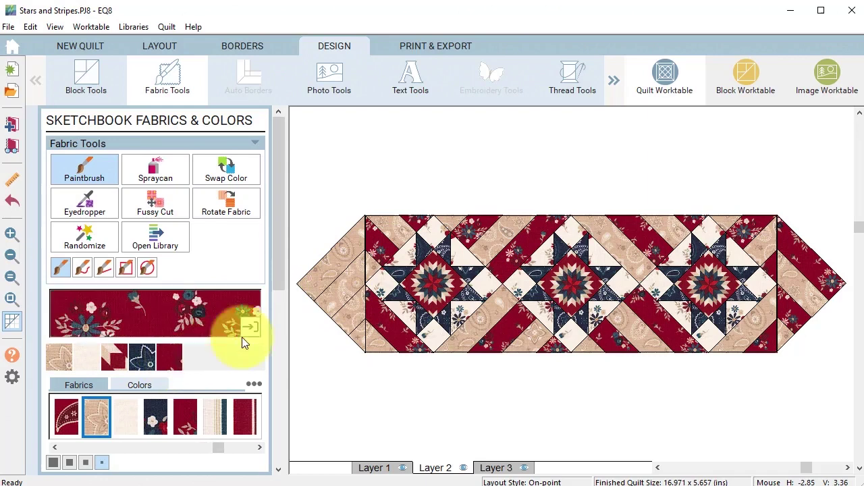
click(356, 287)
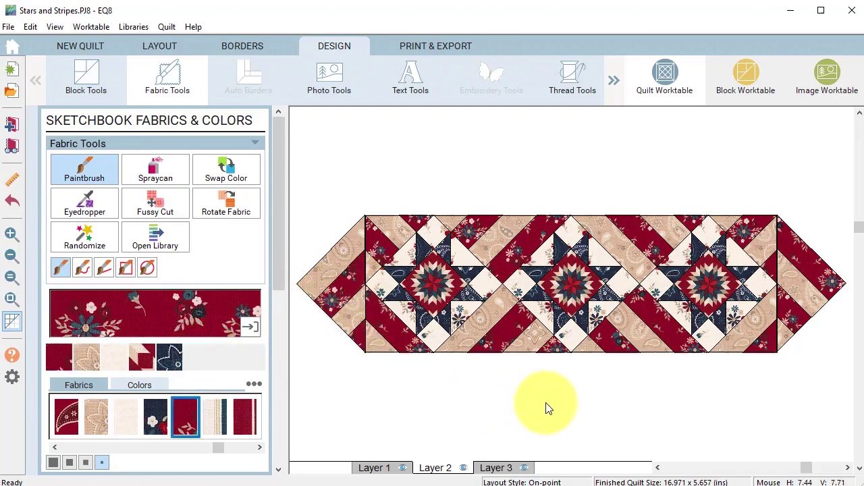
- Paint the left end's outer strip dark red and swap red floral for dark red everywhere
click(244, 416)
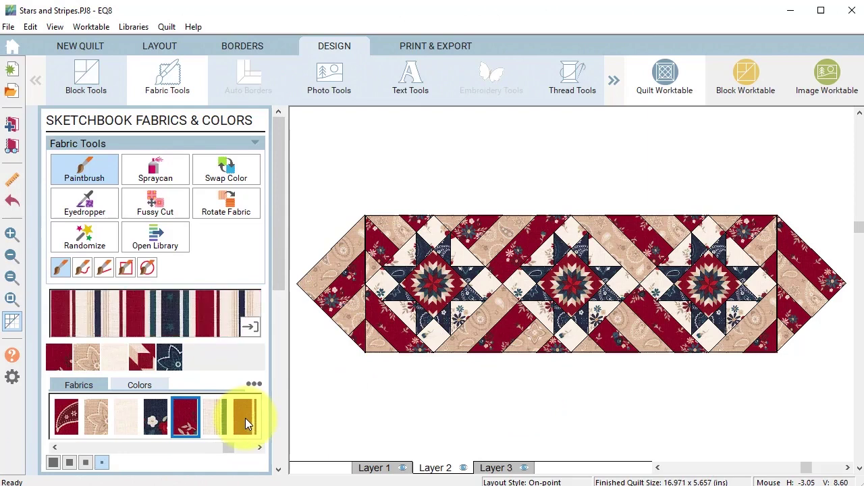
click(244, 418)
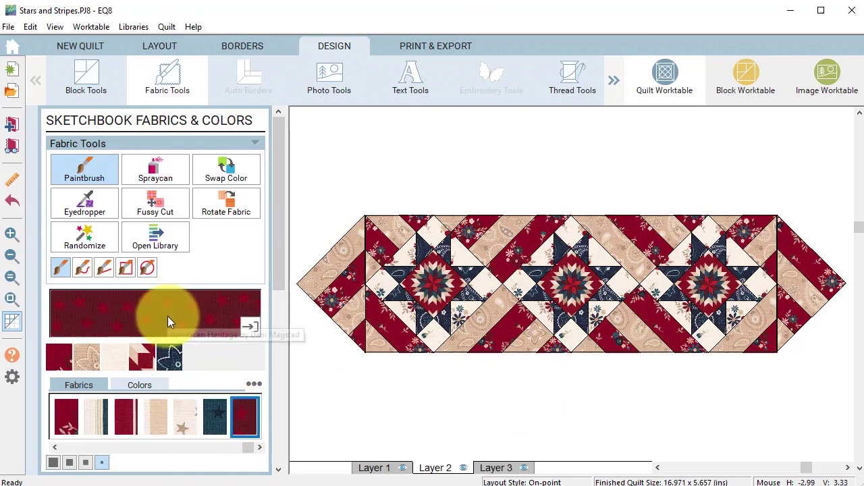
click(332, 280)
click(225, 169)
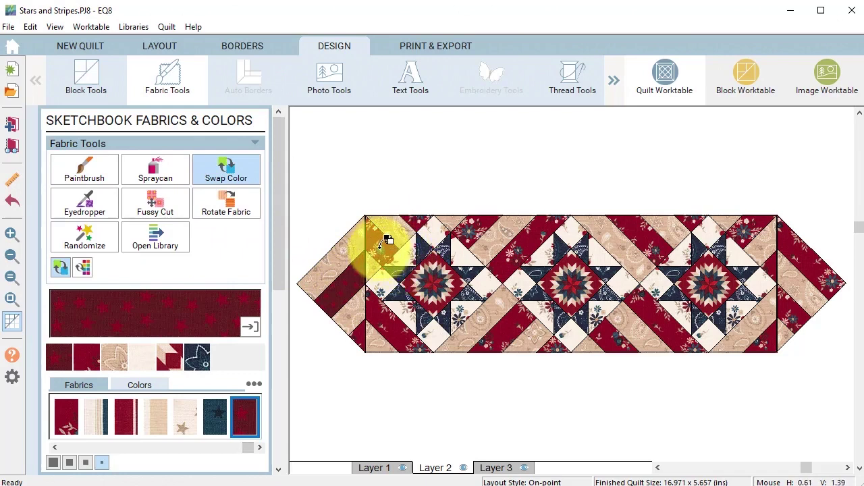
click(365, 327)
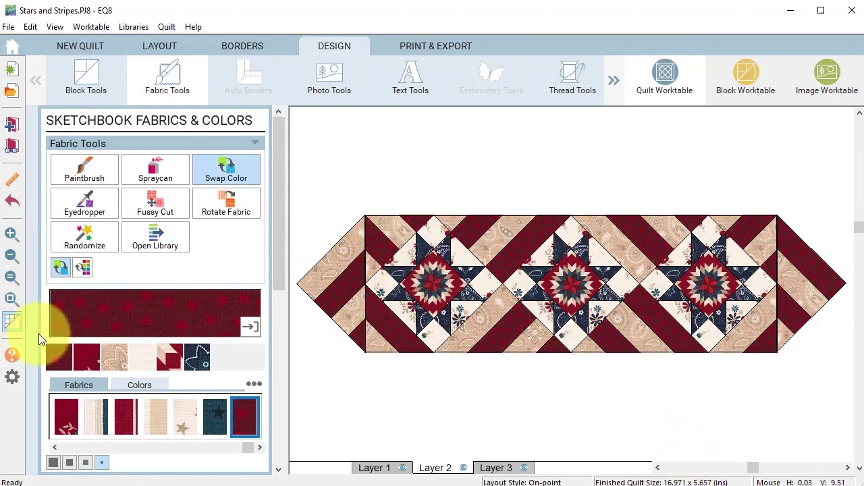